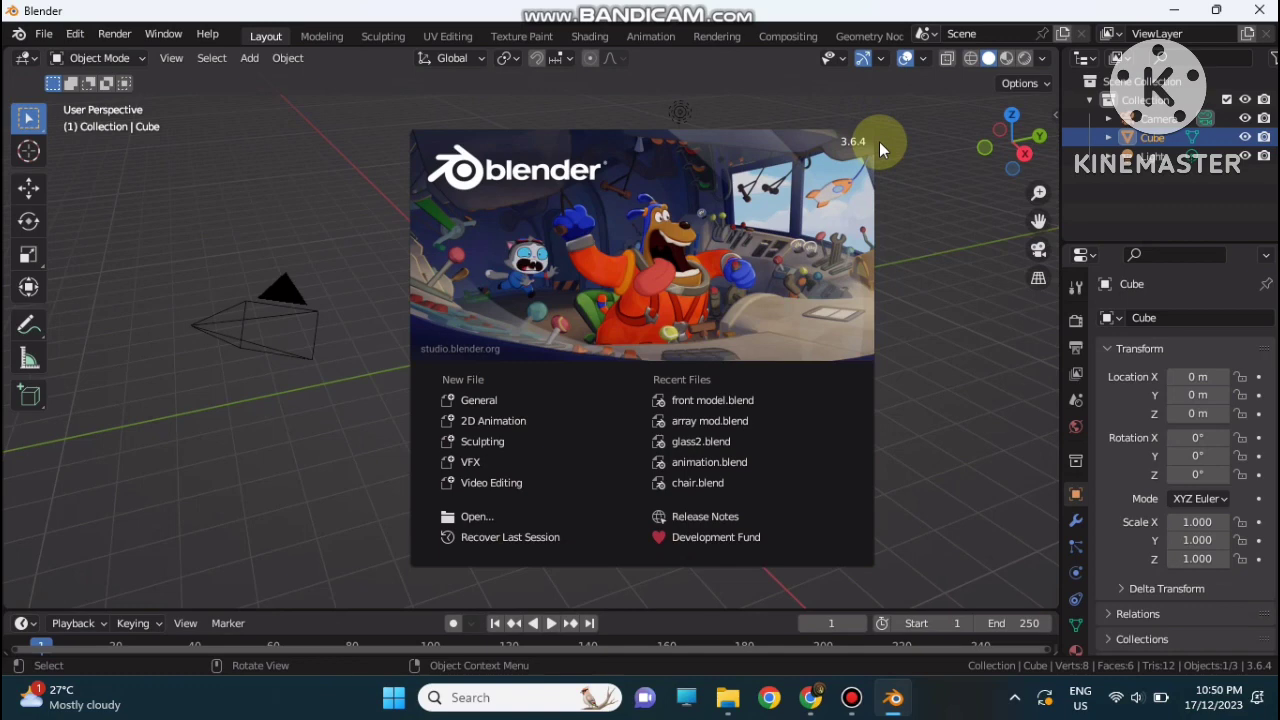
Close the splash screen to reveal the default cube, camera and light.
left_click(922, 204)
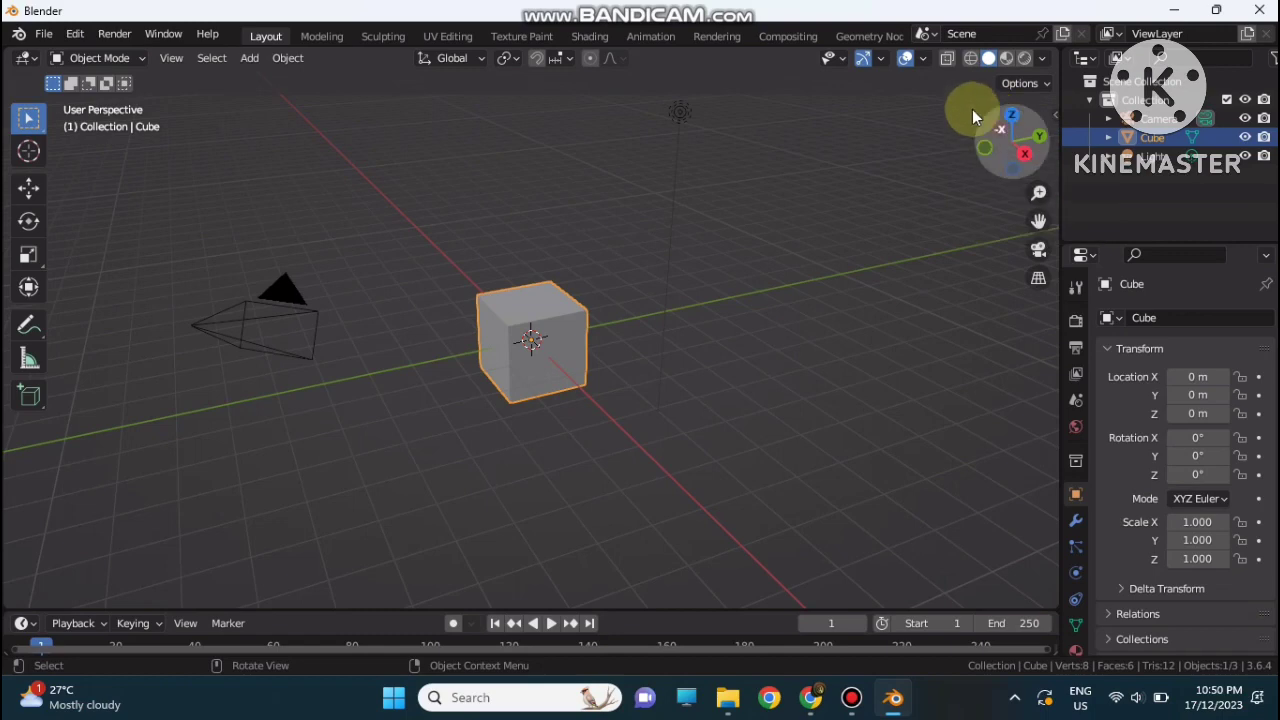
Turn on the Z axis line in Viewport Overlays alongside the X and Y axes.
left_click(927, 59)
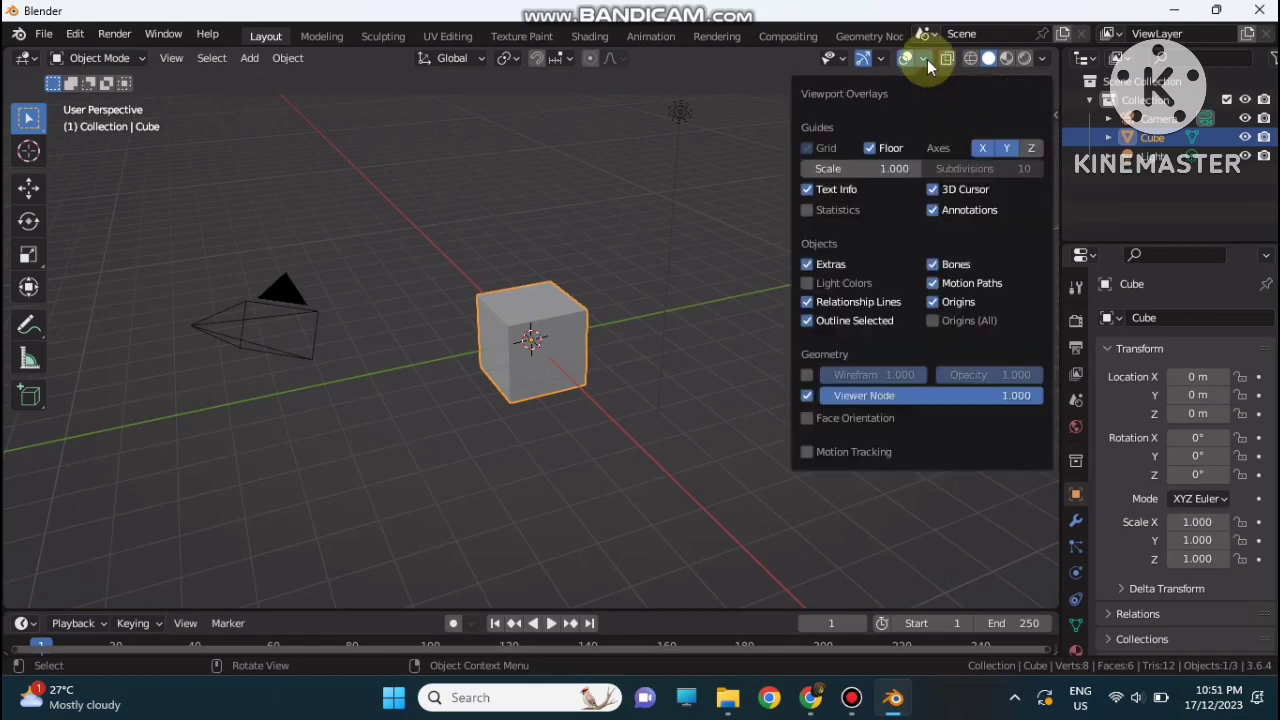
left_click(1031, 148)
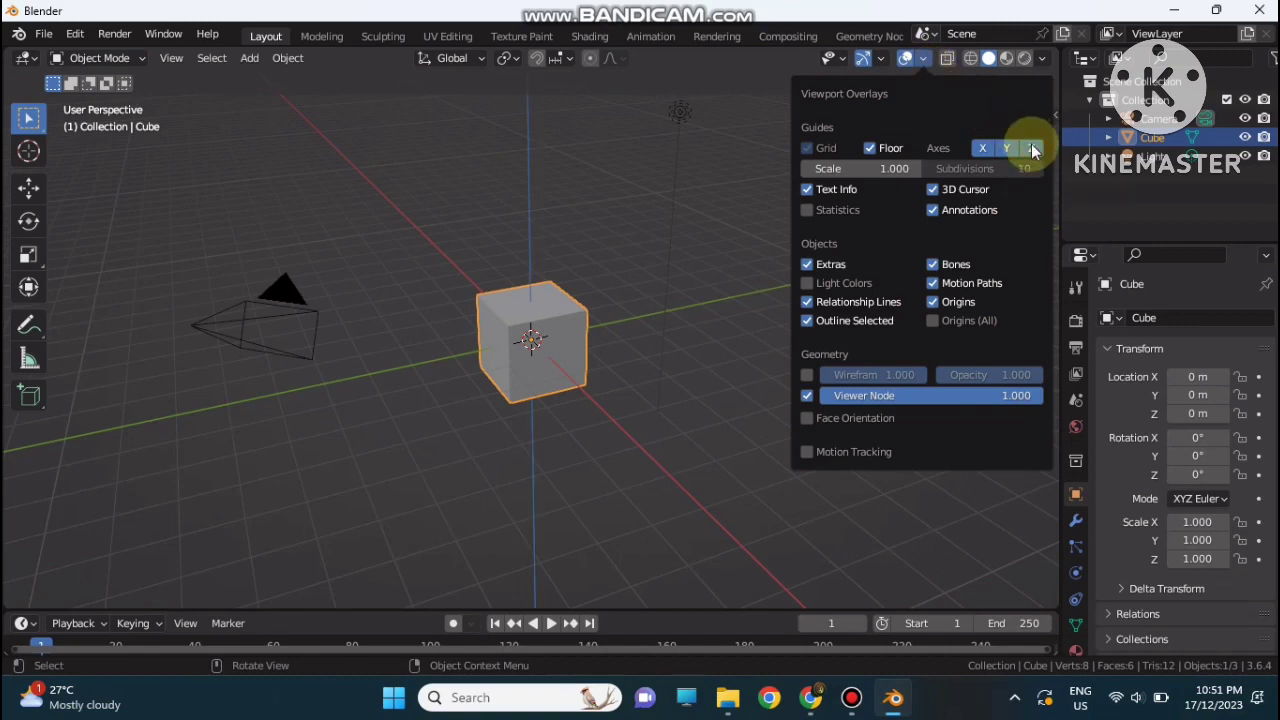
left_click(763, 115)
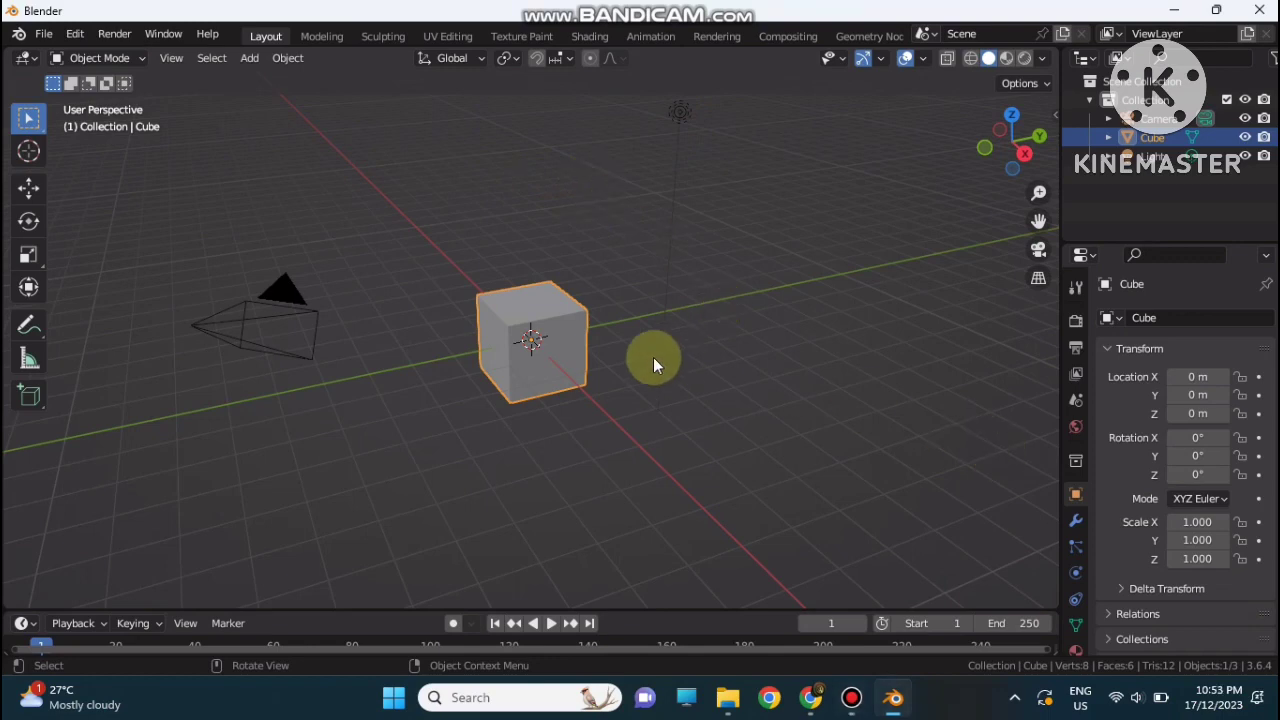
Rename the Cube object to 'Box' in the Outliner.
left_click(653, 357)
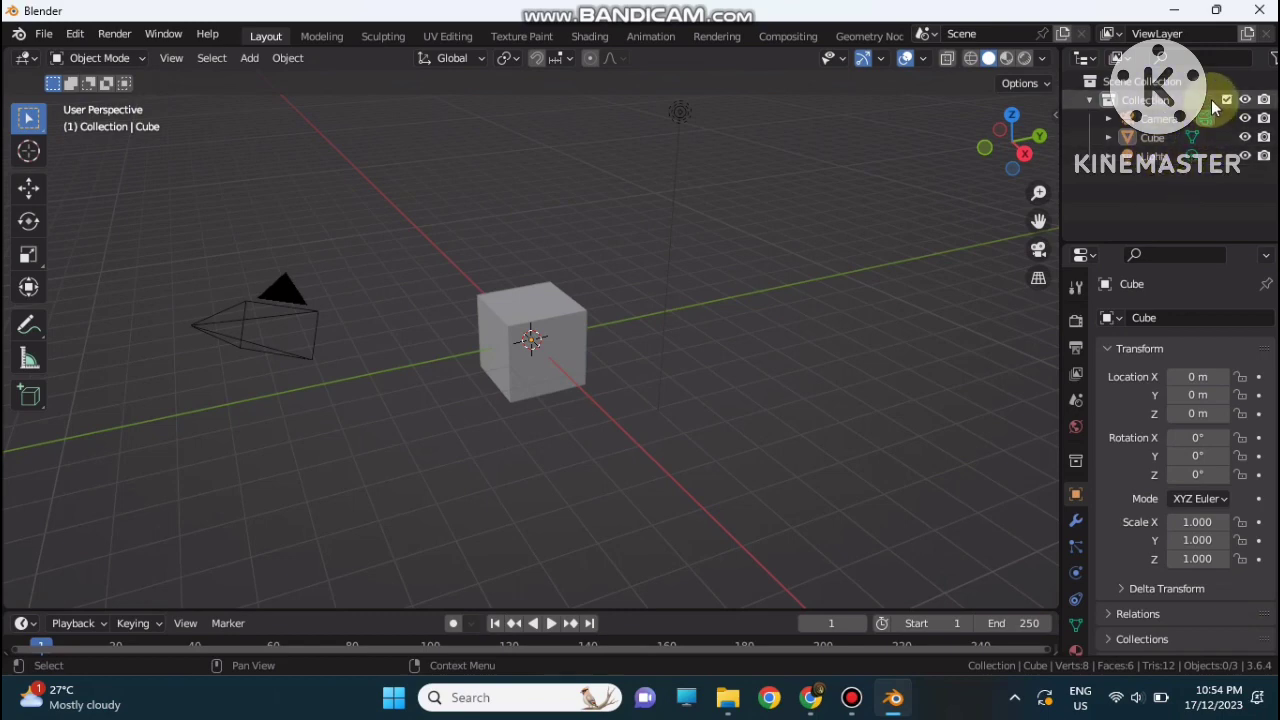
left_click(1152, 138)
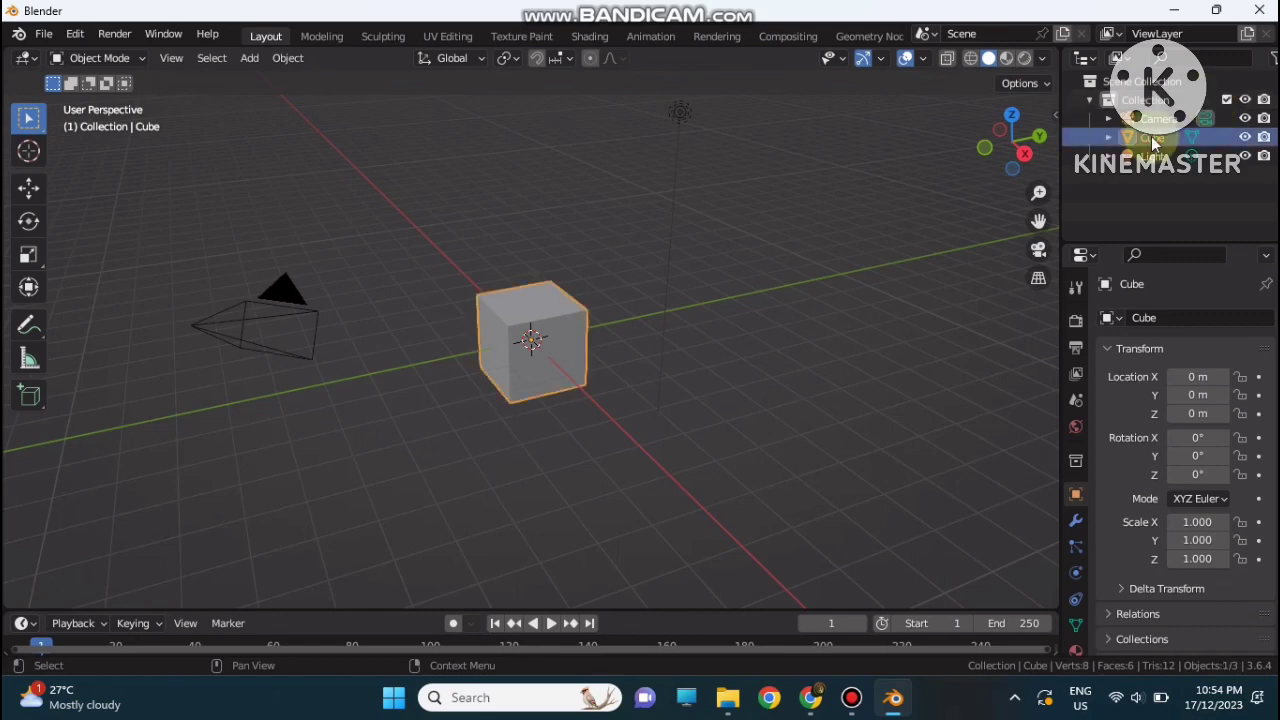
right_click(1155, 143)
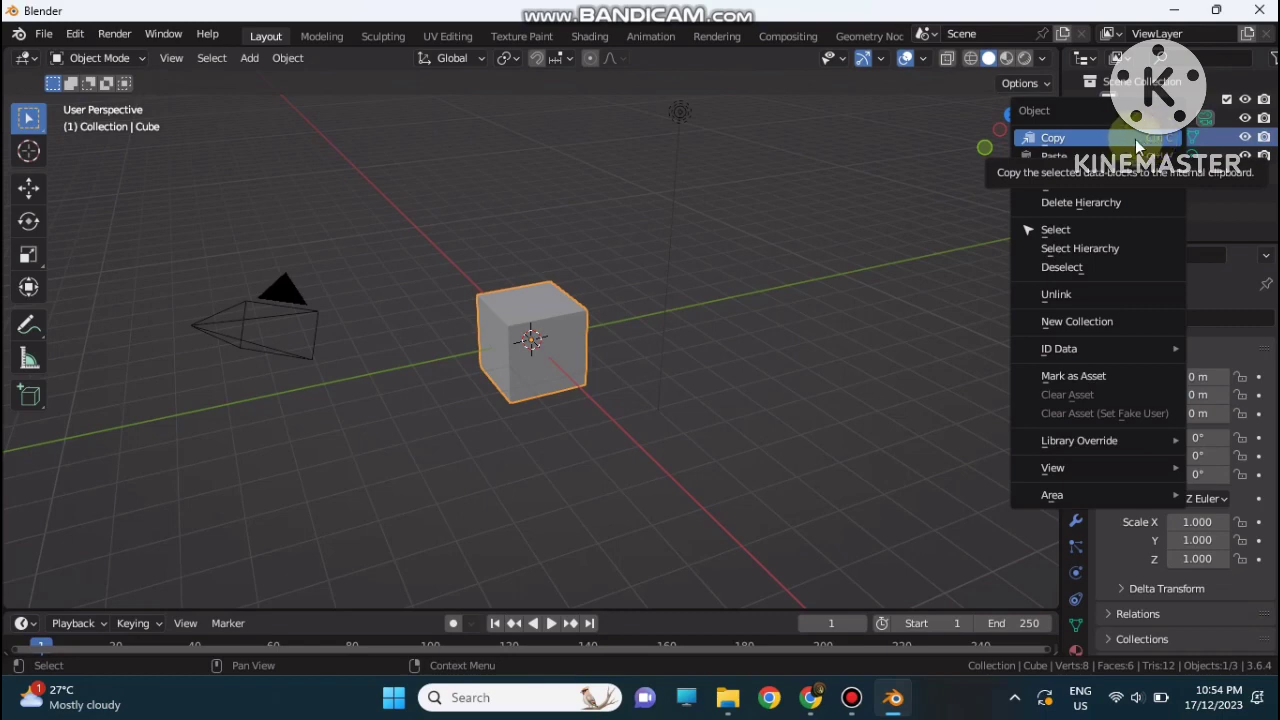
left_click(1155, 140)
double_click(1160, 140)
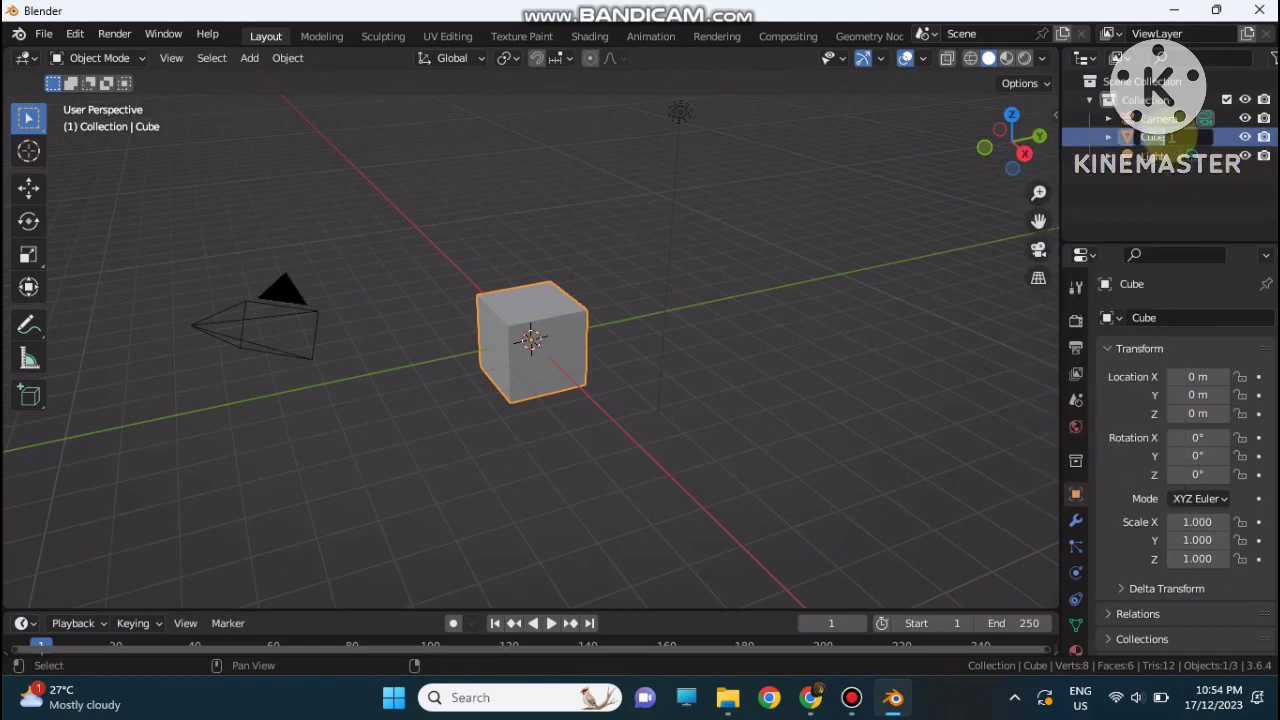
type("E")
type("o")
type("x")
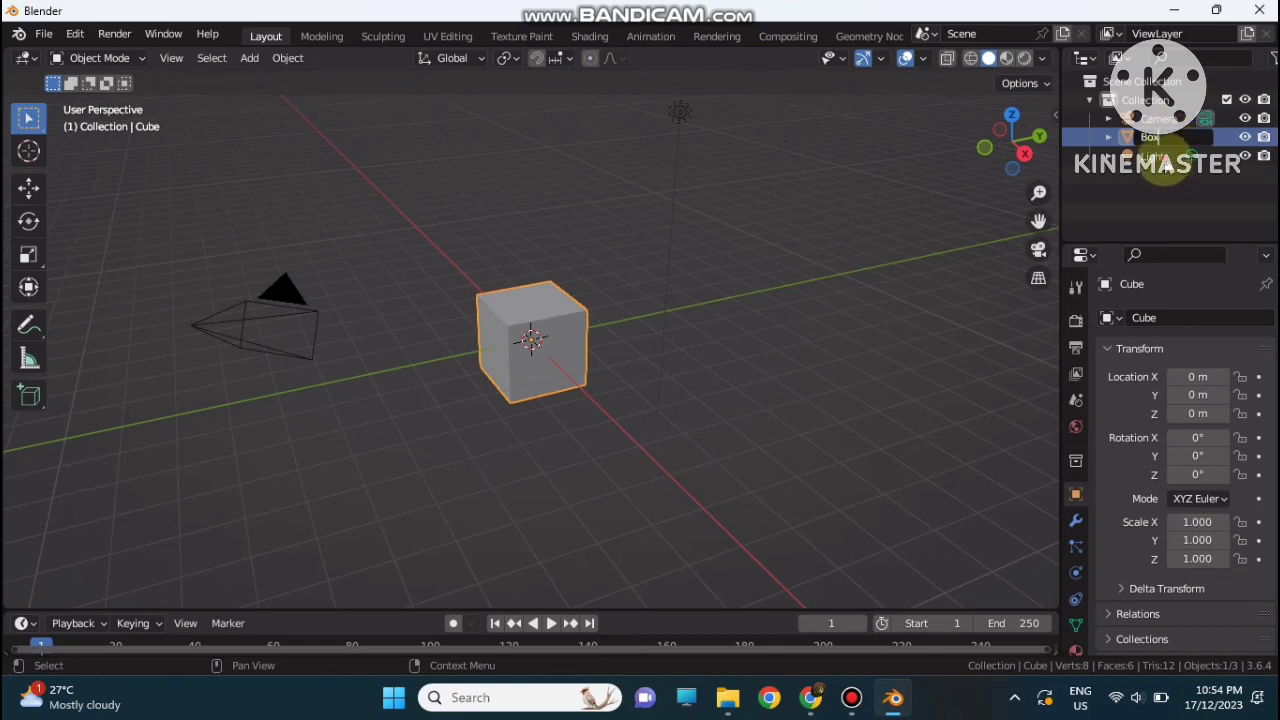
key("Return")
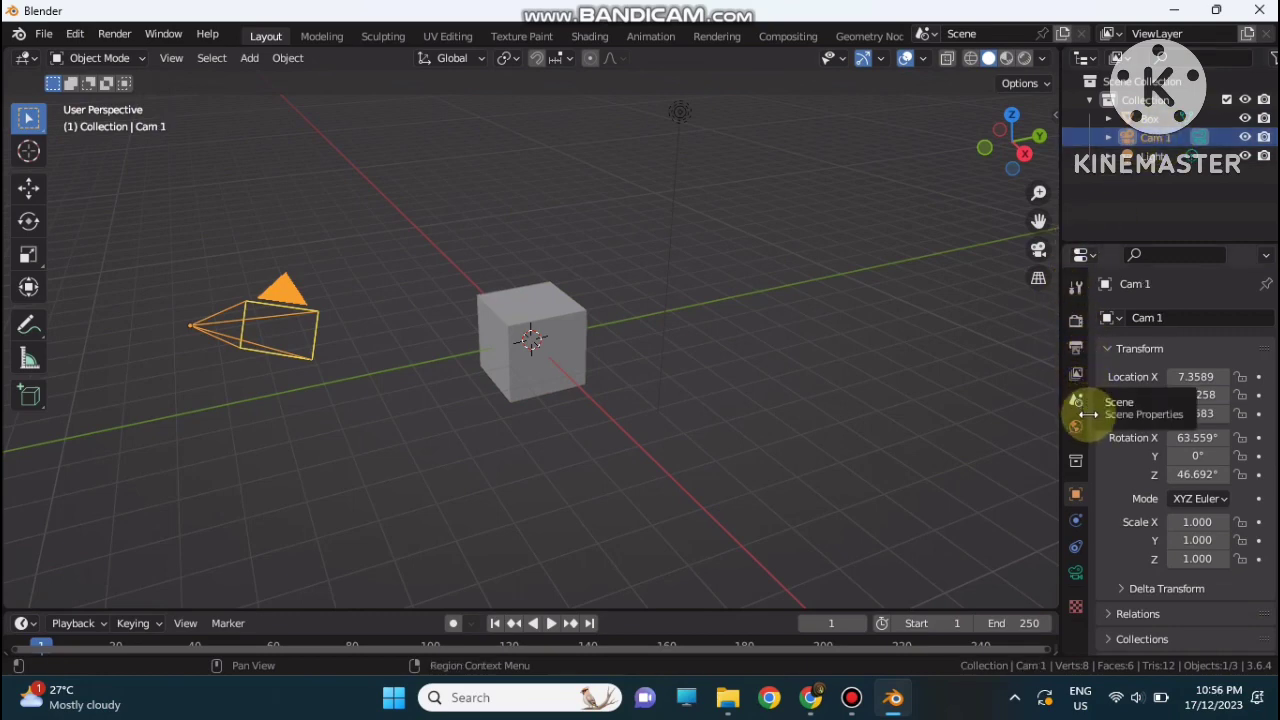
Show Render Properties, make the timeline taller, and start animation playback.
left_click(1076, 330)
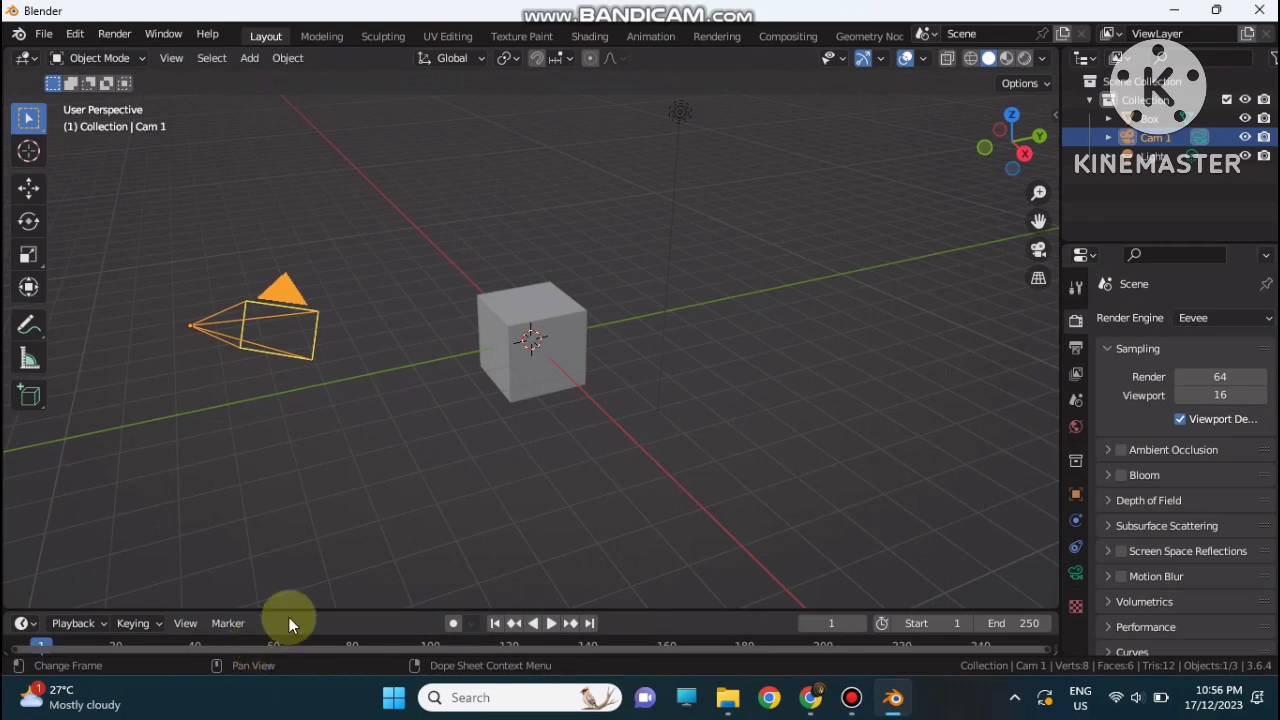
left_click_drag(293, 612, 298, 510)
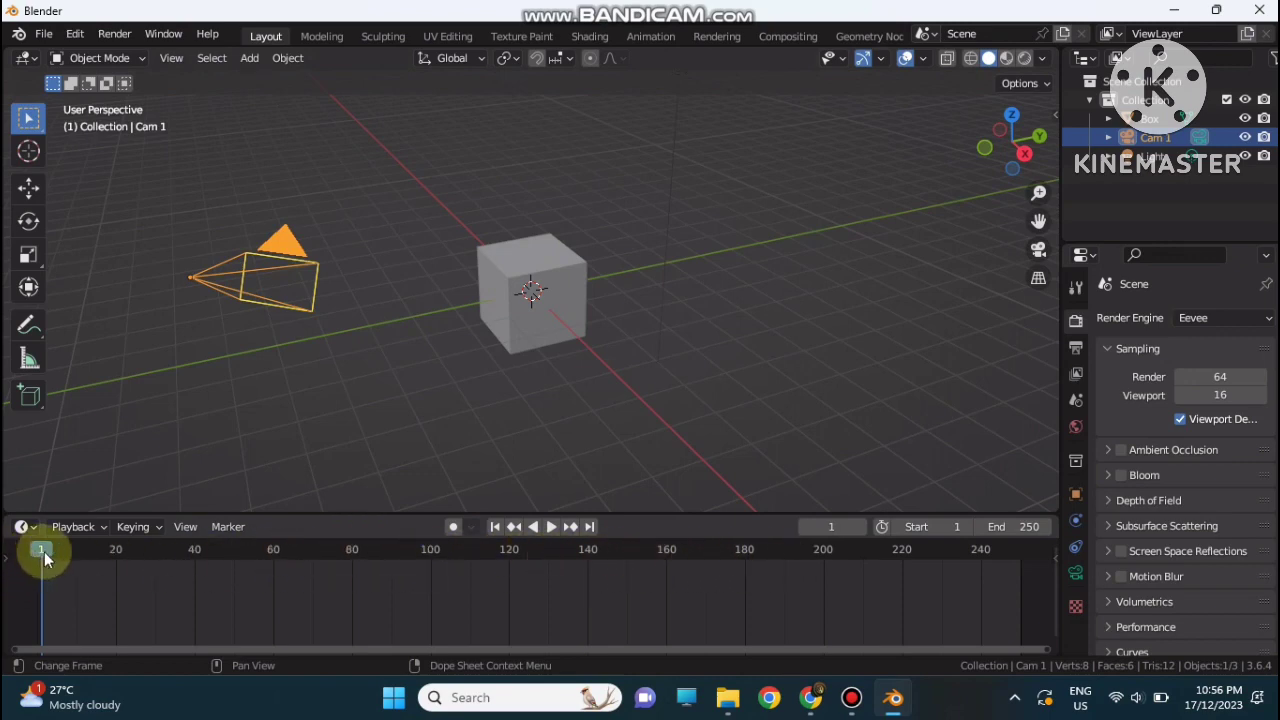
key("space")
Stop playback with the playhead scrubbed to around frame 108.
left_click_drag(169, 550, 462, 556)
key("space")
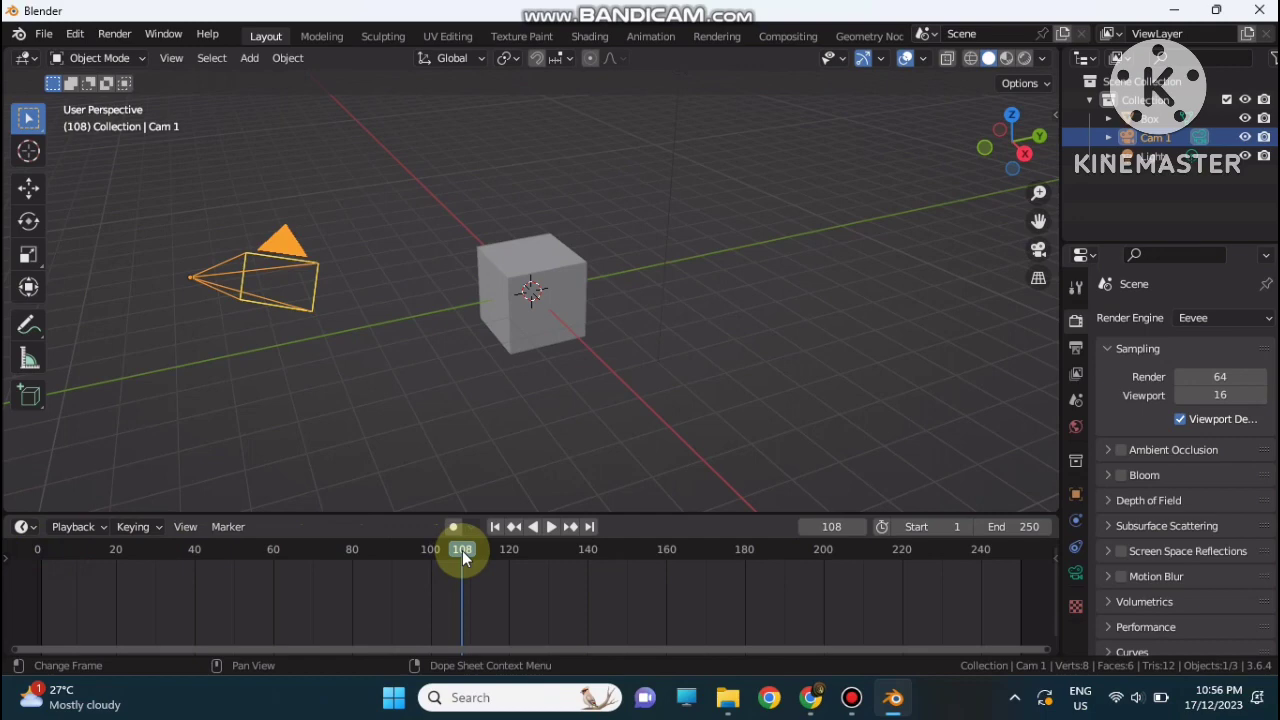
left_click_drag(462, 556, 421, 556)
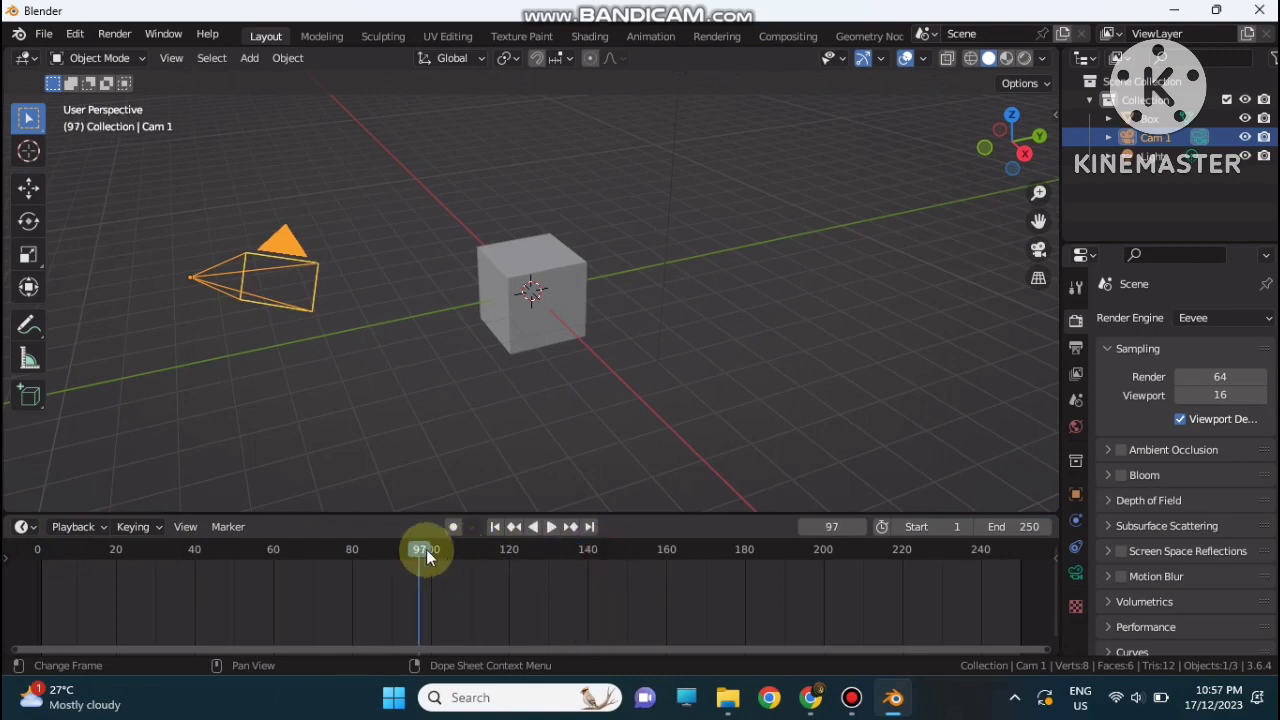
Step forward two frames, play briefly, return to frame 1 and edit the End frame.
left_click(860, 527)
left_click(860, 527)
left_click(860, 527)
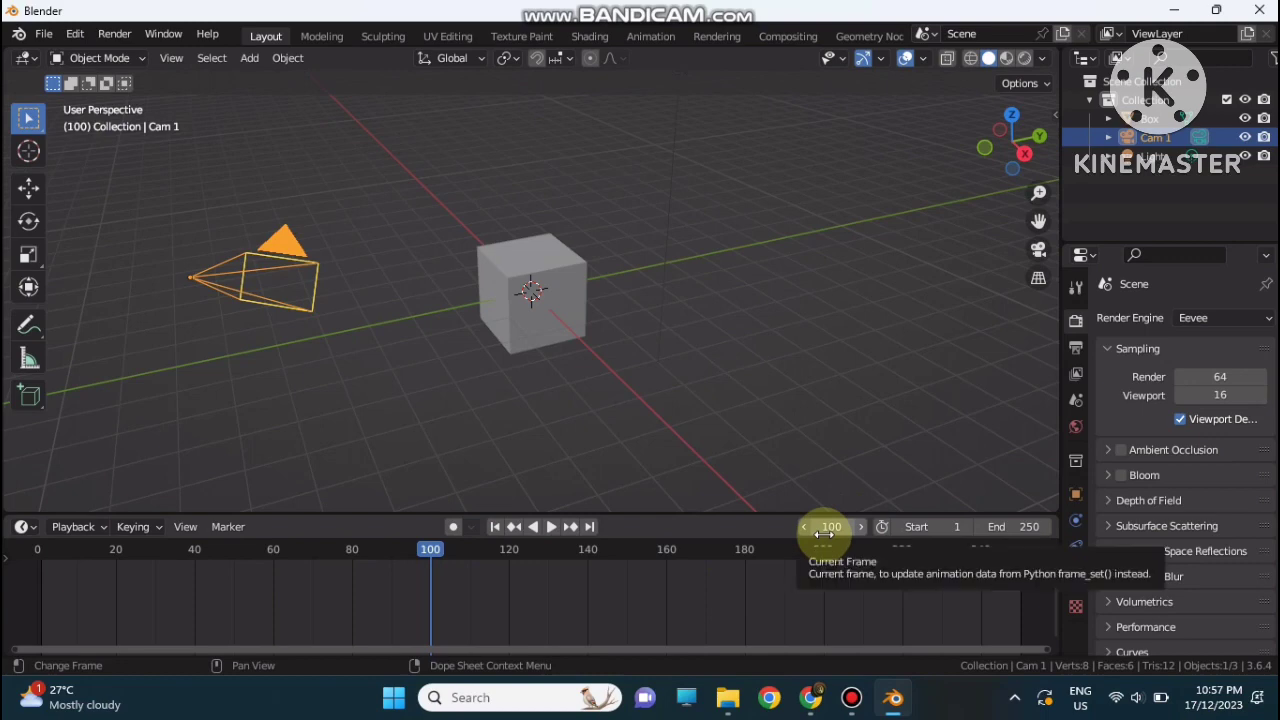
key("space")
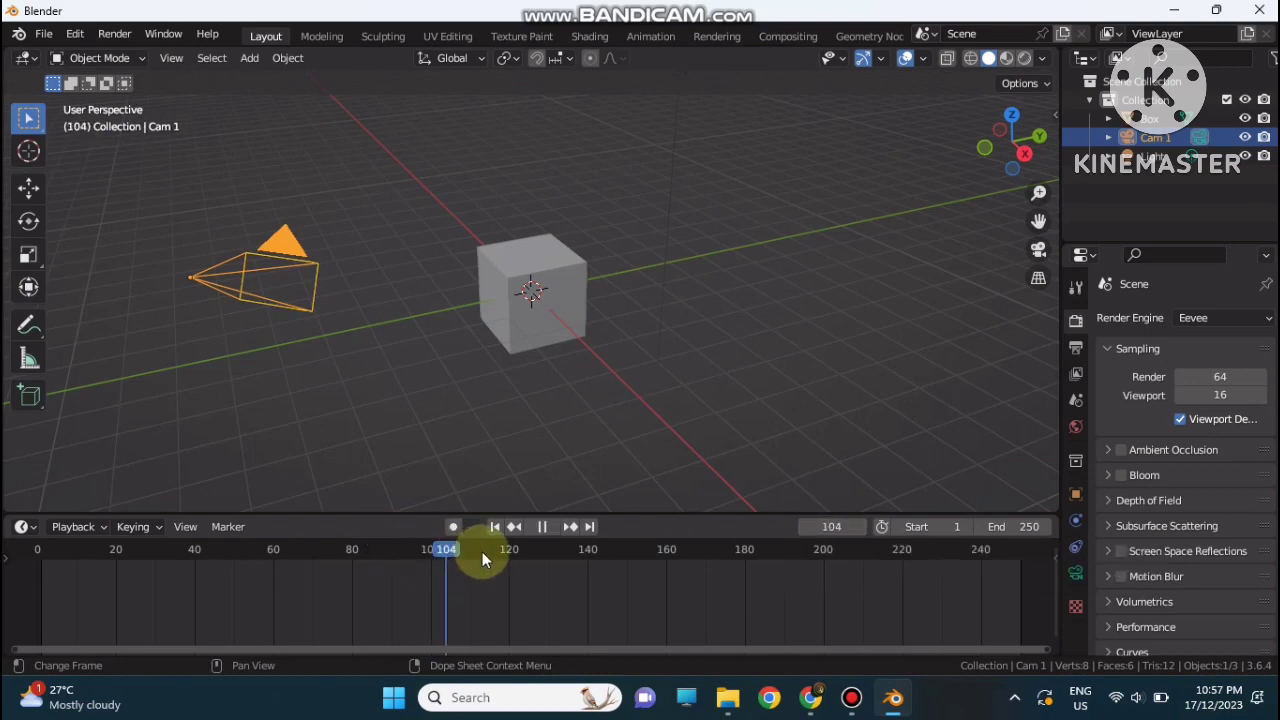
key("space")
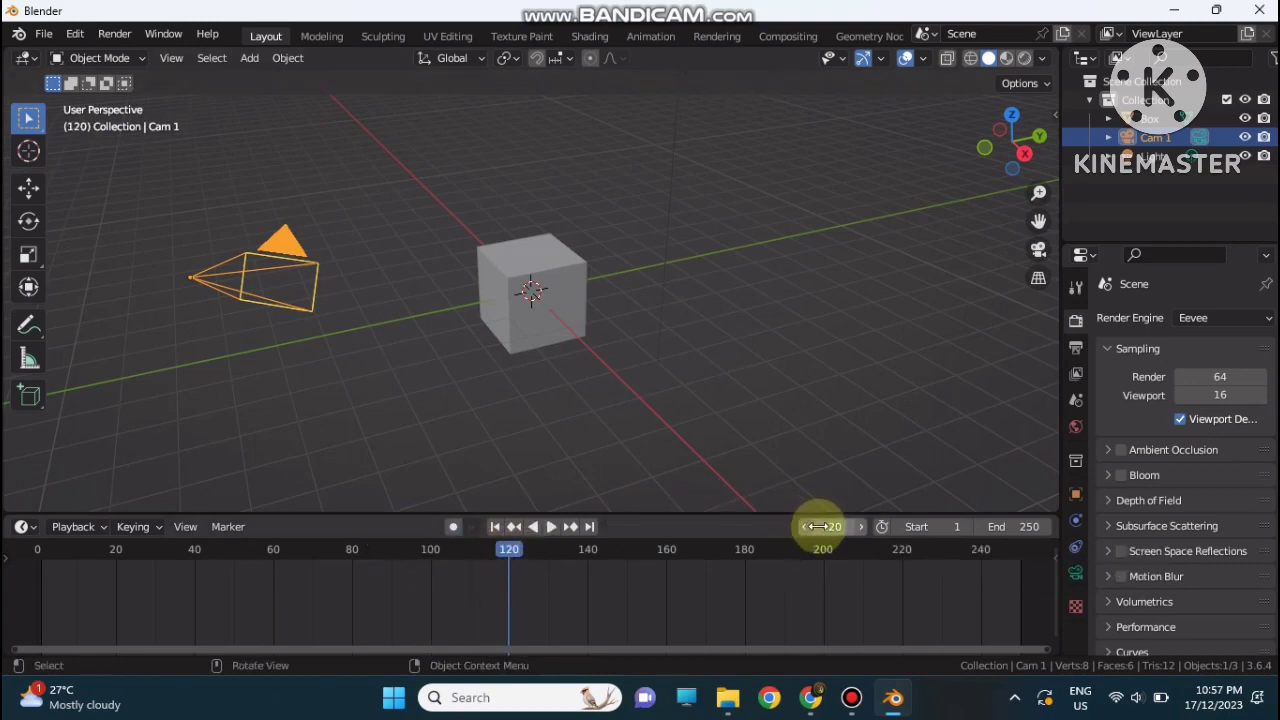
key("shift+Left")
left_click(1030, 527)
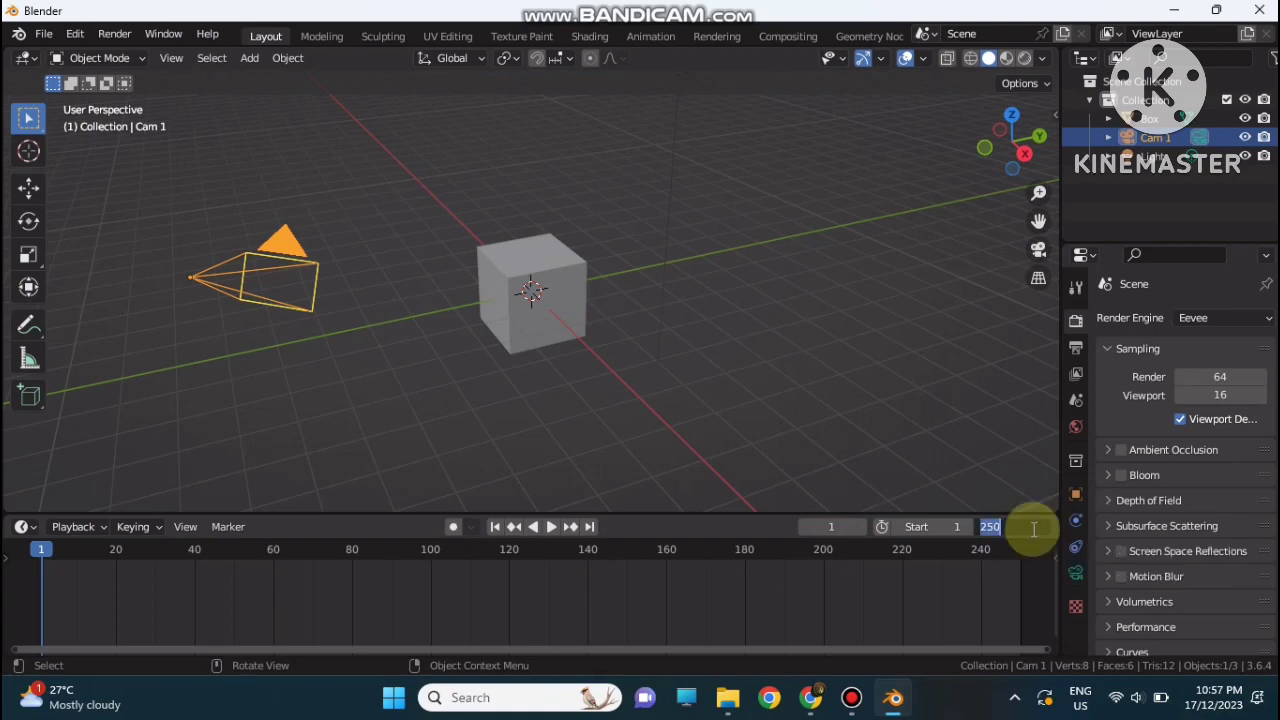
Set the end frame to 100, then play and pause the animation.
type("100")
key("Return")
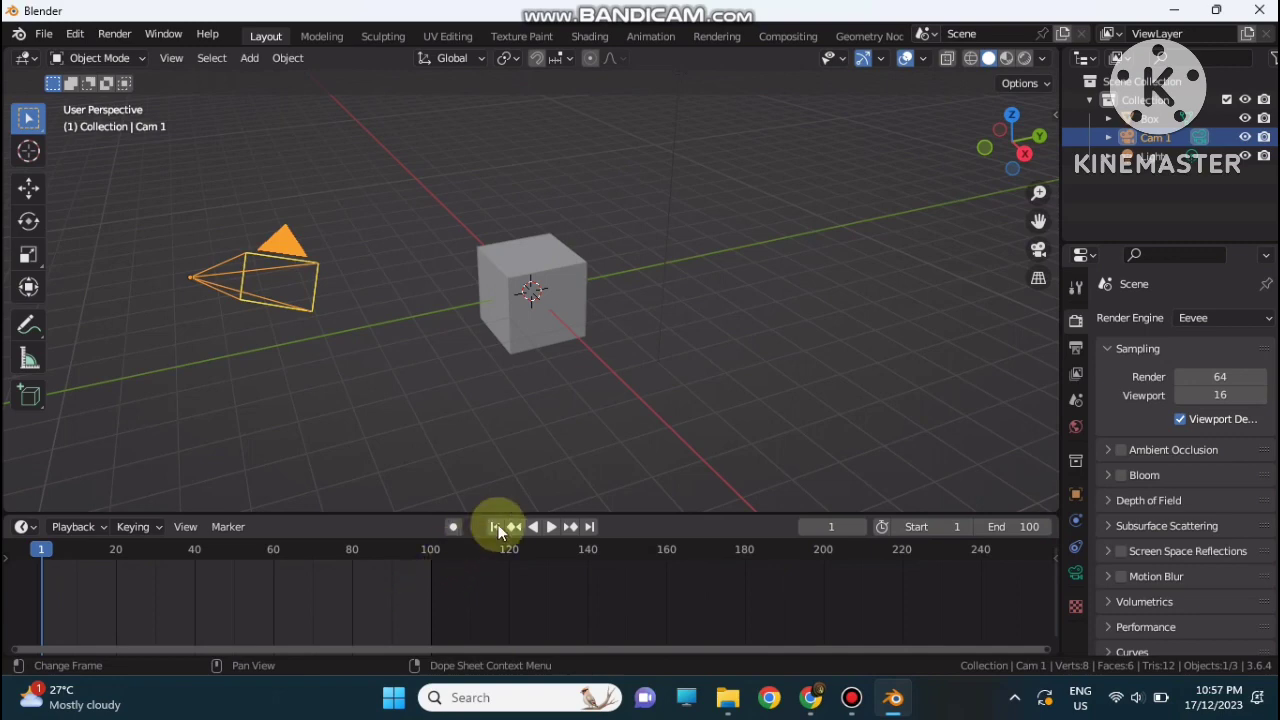
left_click(552, 527)
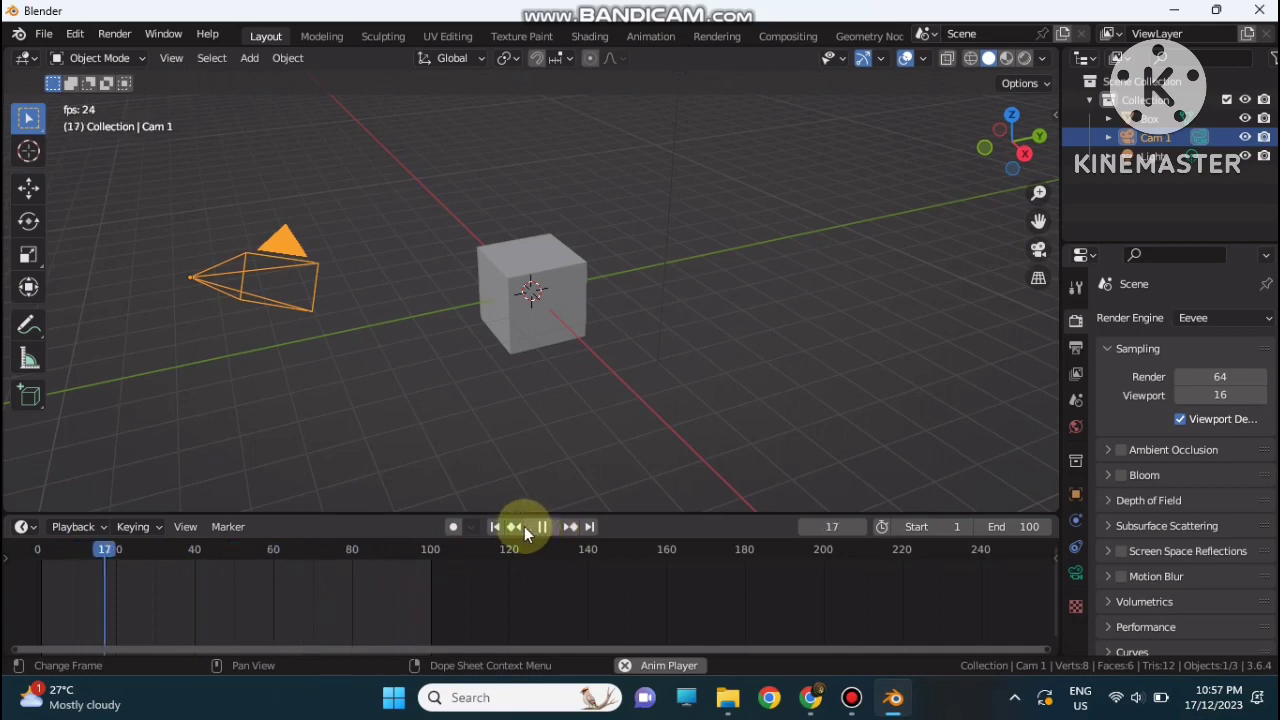
left_click(537, 530)
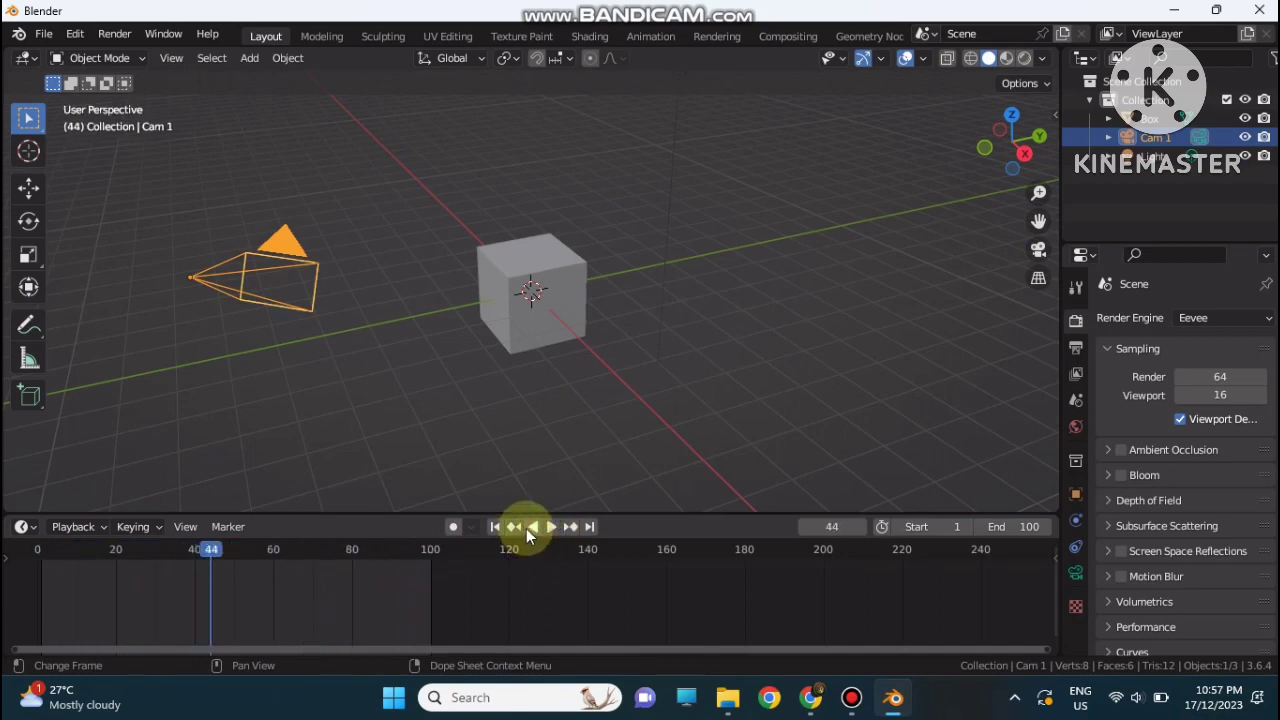
Play in reverse, jump to frame 66, and enlarge the viewport over the timeline.
left_click(527, 528)
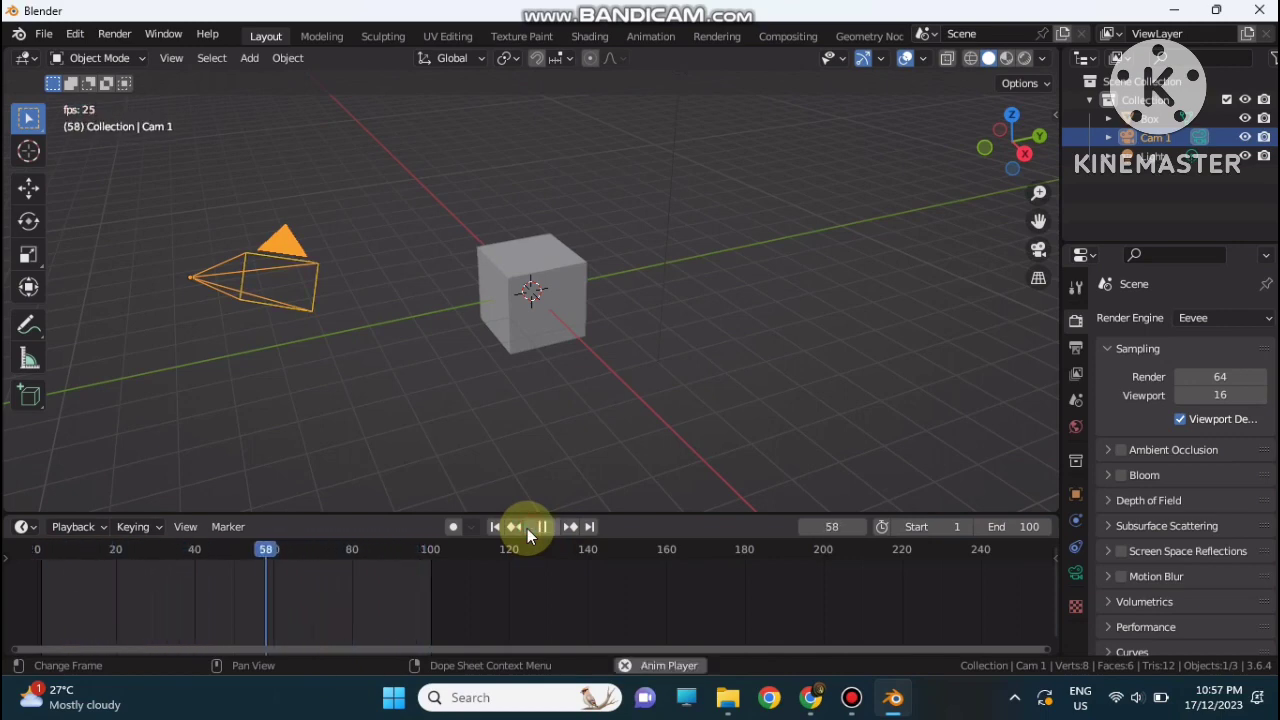
left_click(548, 530)
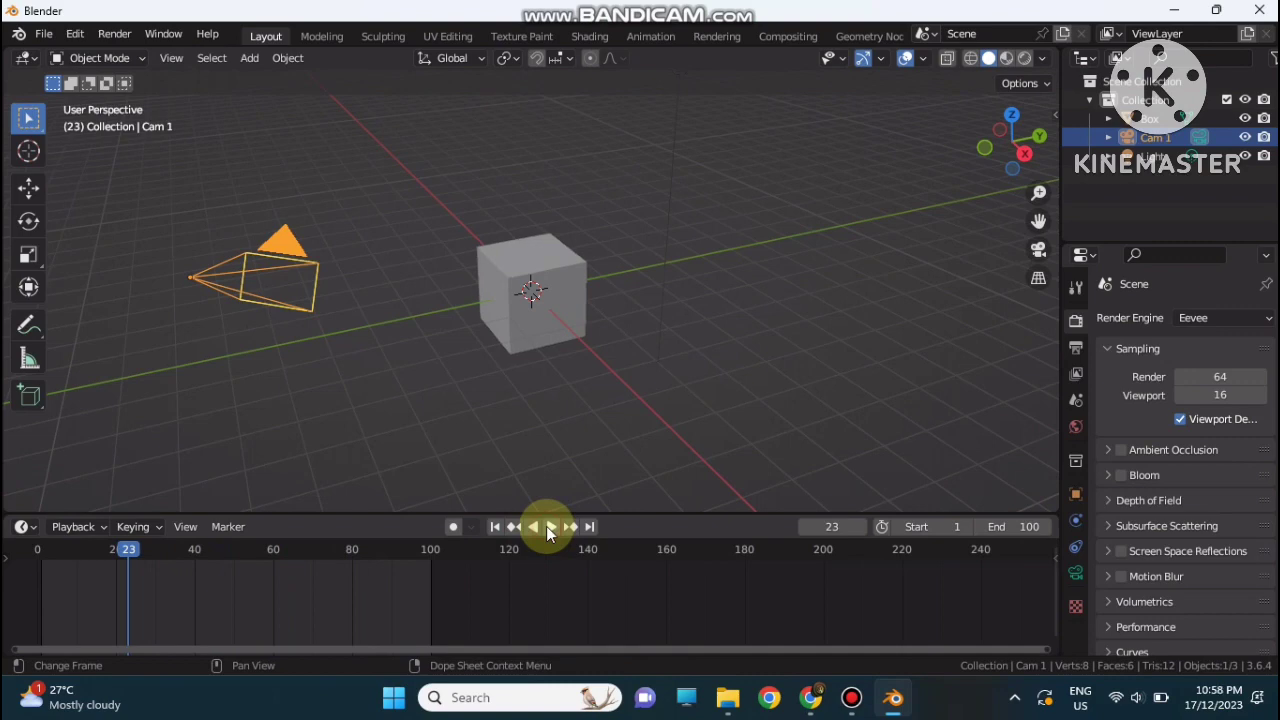
key("Up")
mouse_move(1066, 323)
left_mouse_down()
mouse_move(997, 334)
mouse_move(1047, 340)
left_mouse_up()
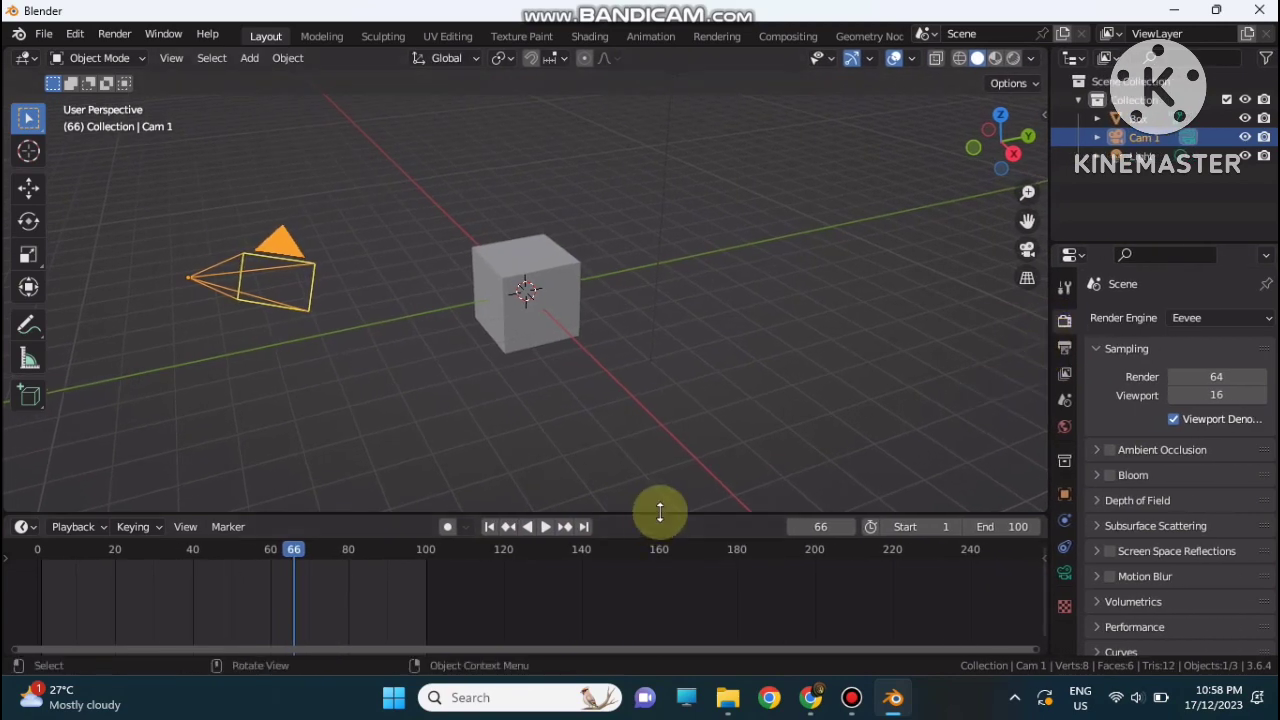
left_click_drag(657, 514, 658, 539)
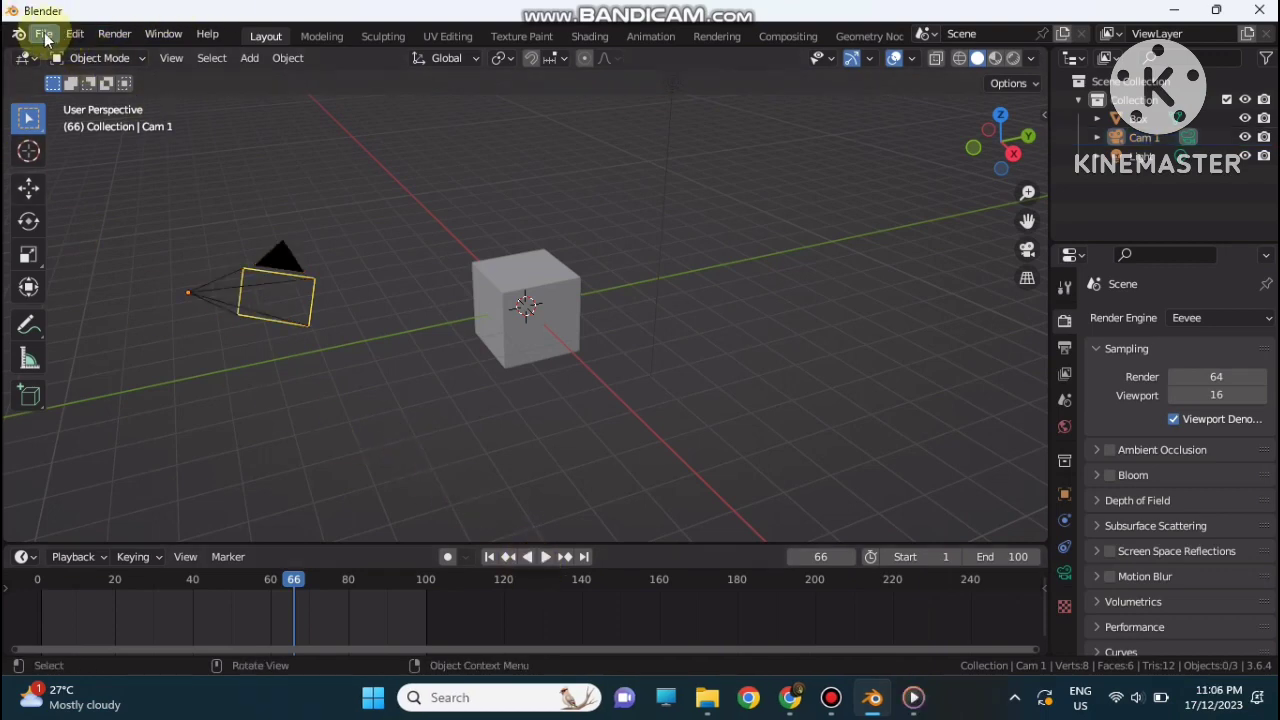
Look through the File menu, then open the Edit menu to reach Preferences.
left_click(45, 37)
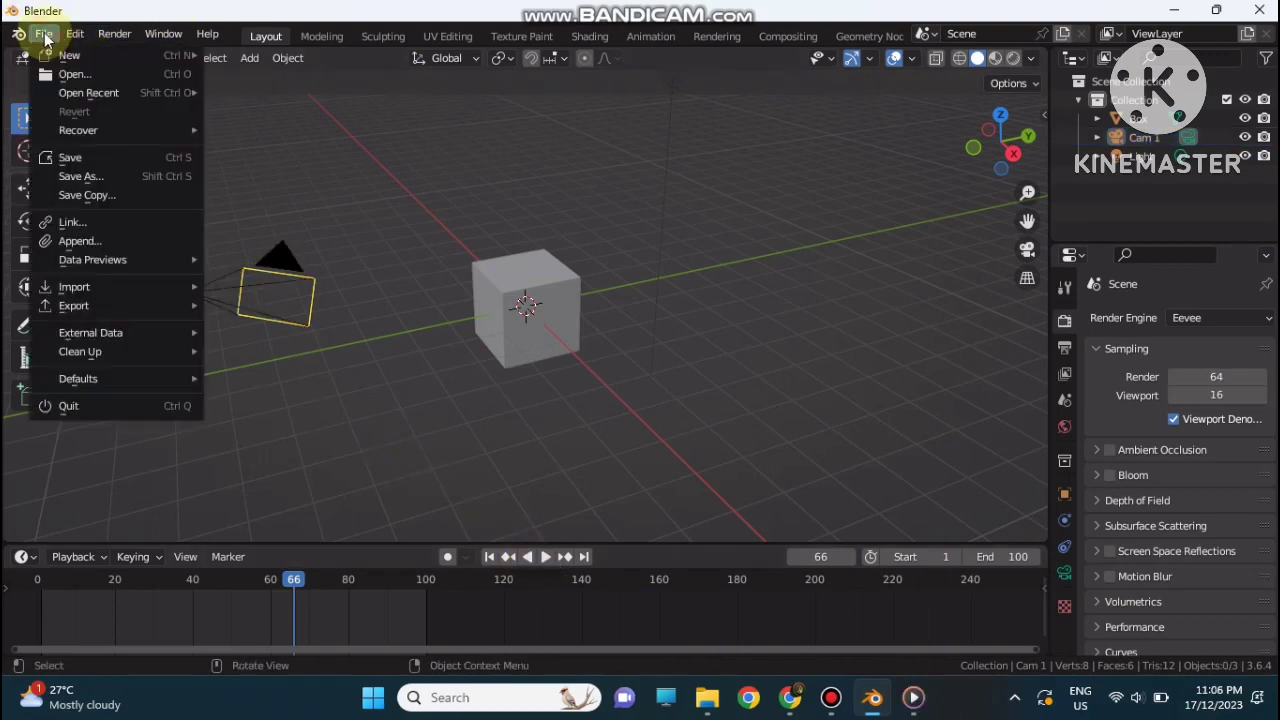
mouse_move(66, 62)
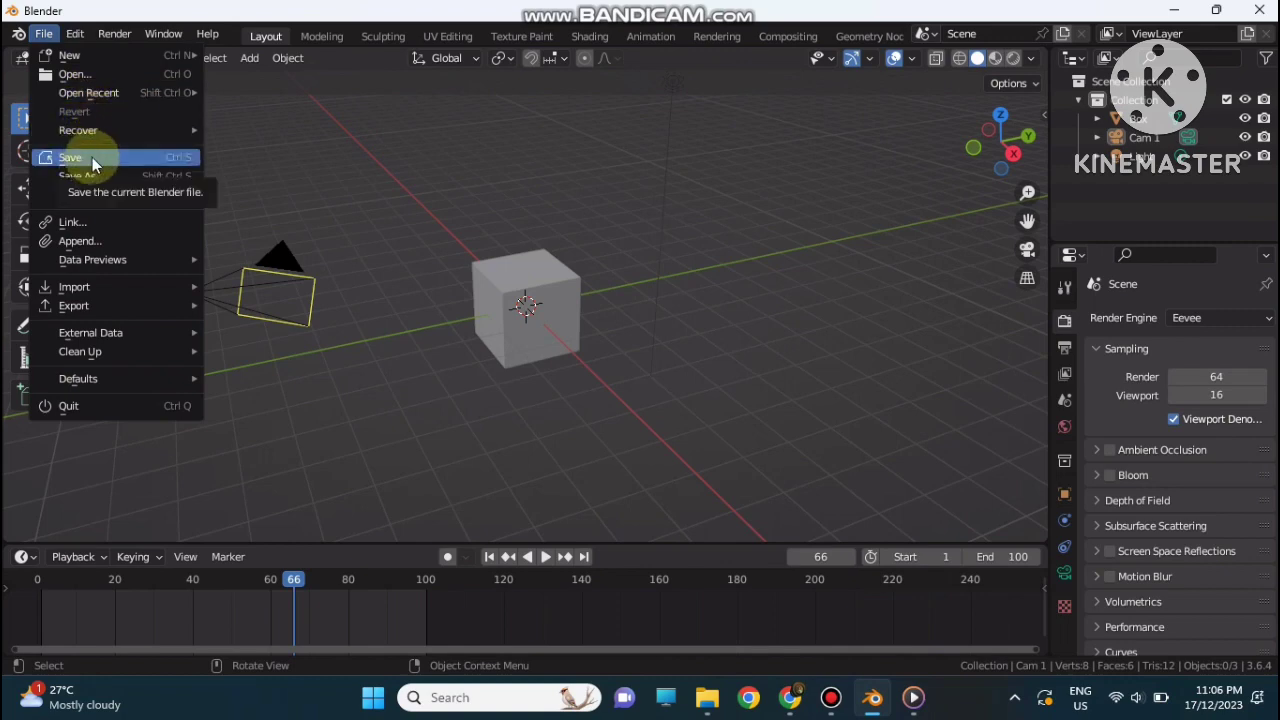
left_click(86, 40)
left_click(80, 35)
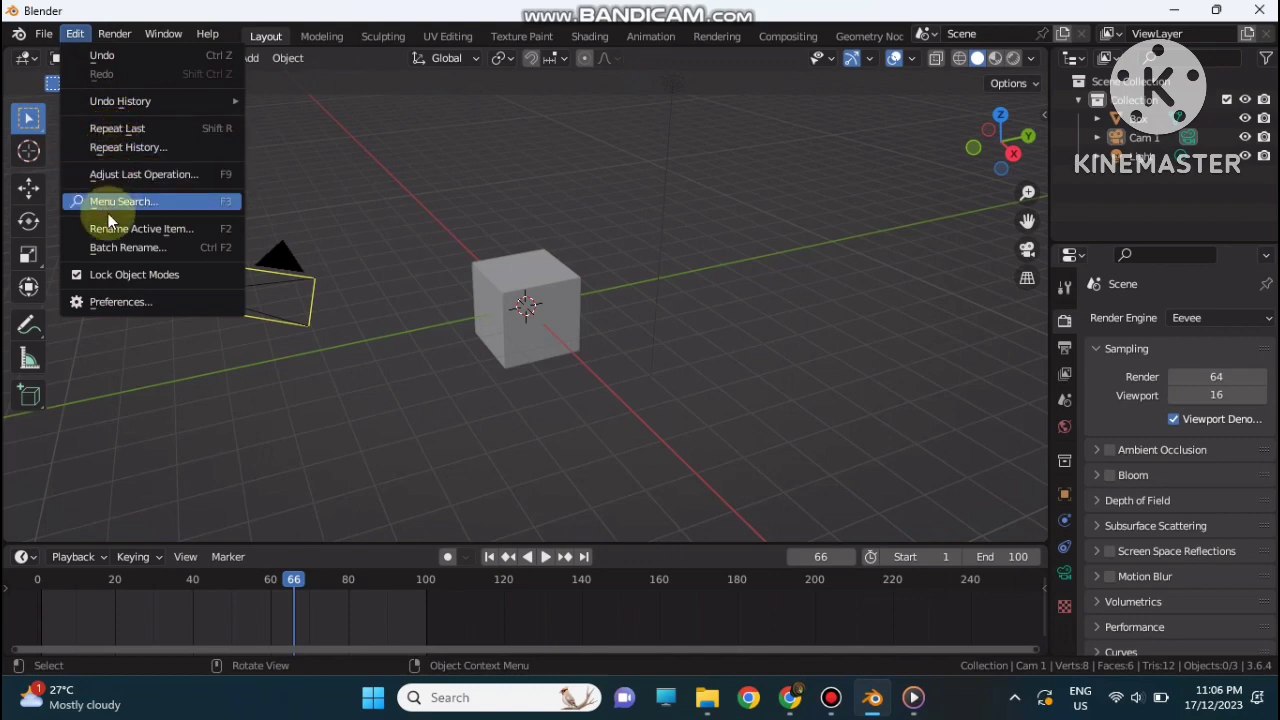
Open Preferences, scroll the Add-ons list, then close the window.
left_click(108, 301)
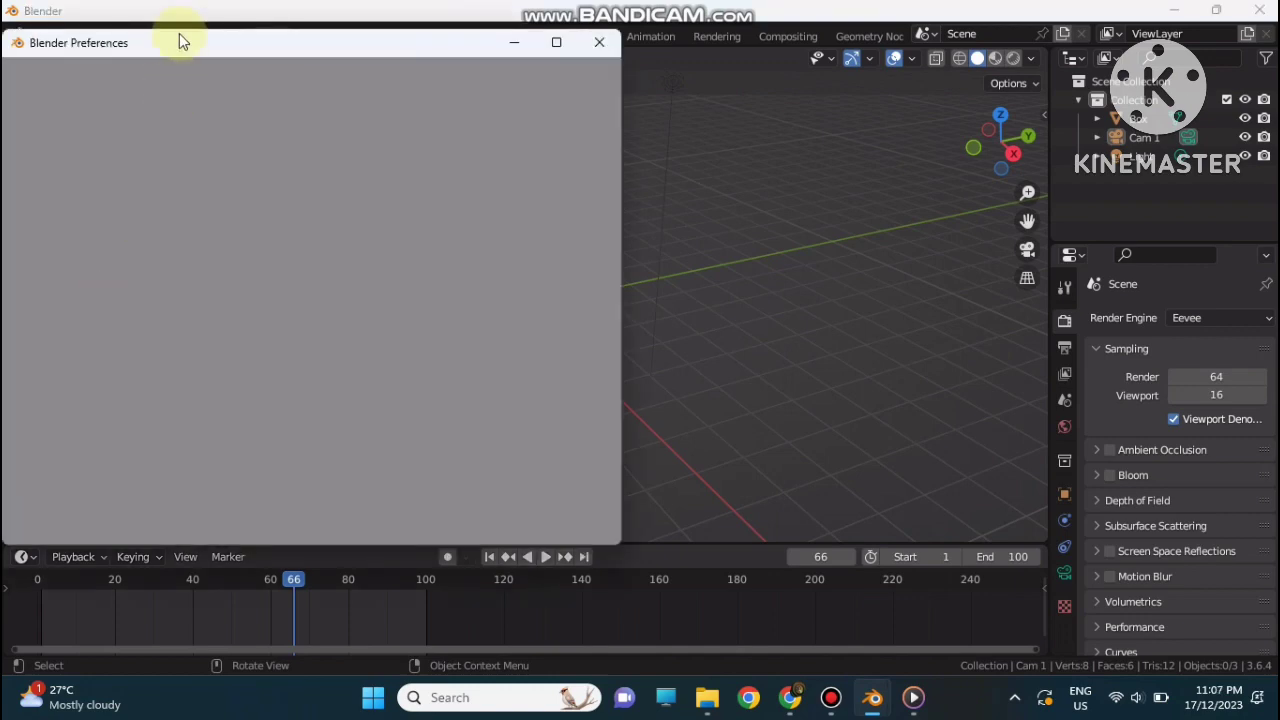
left_click_drag(354, 49, 562, 59)
scroll(479, 277, "down", 3)
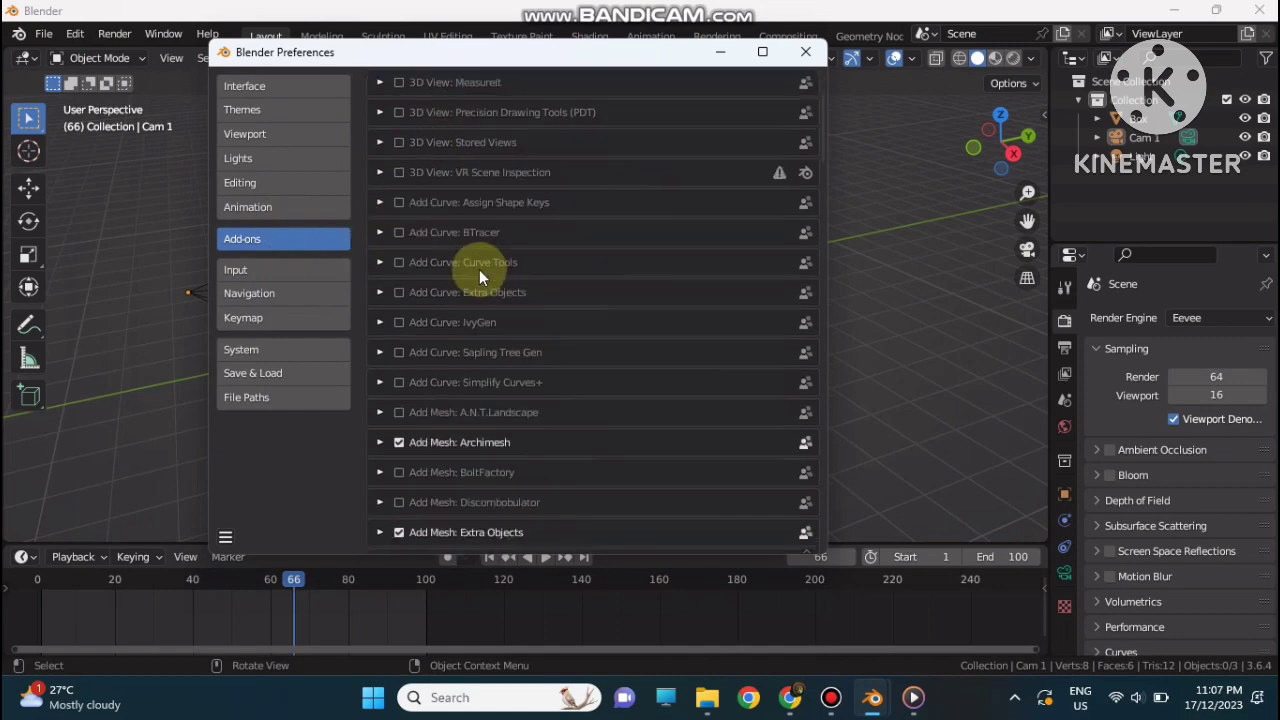
scroll(479, 269, "down", 8)
key("alt+F4")
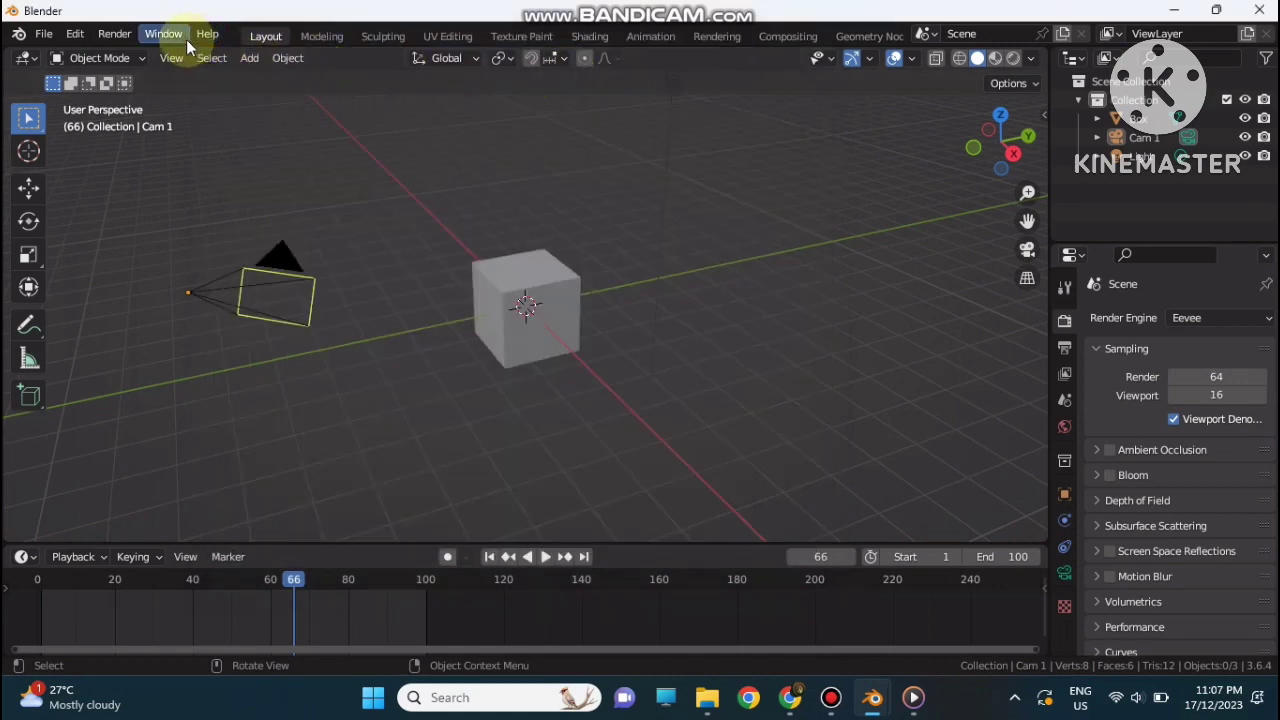
Browse the Render menu, then open the Window menu.
left_click(126, 36)
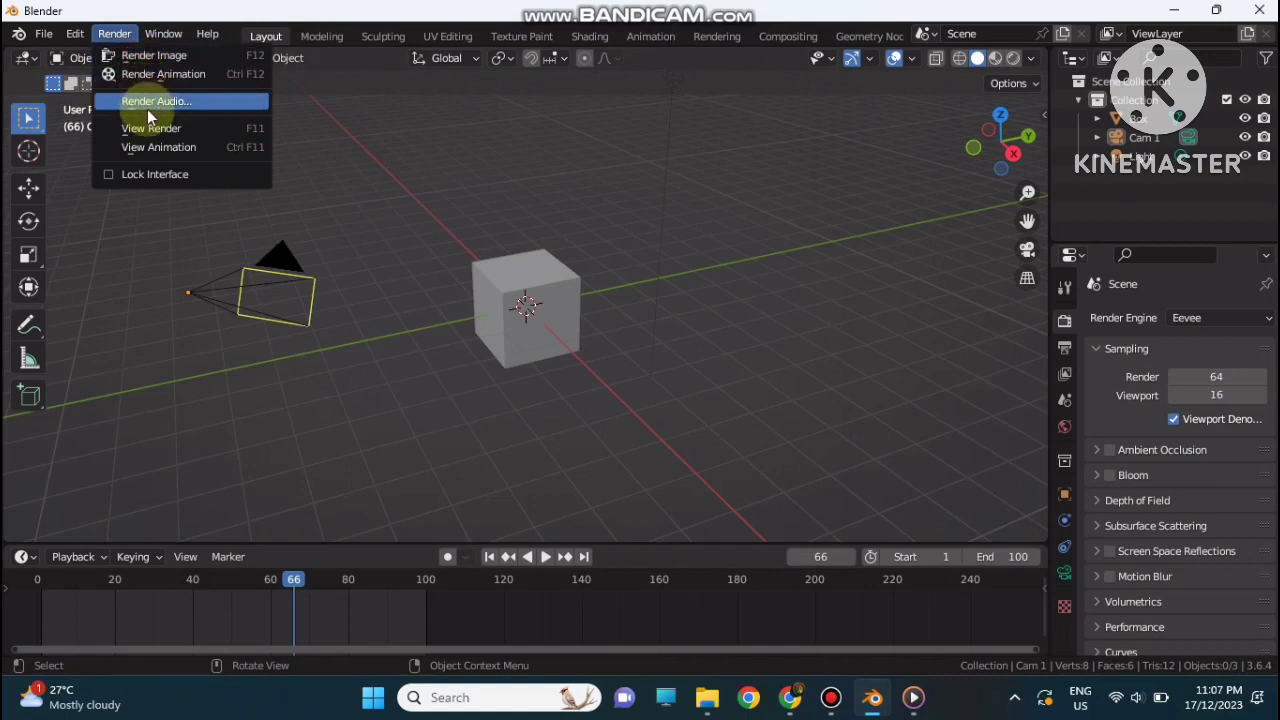
left_click(159, 36)
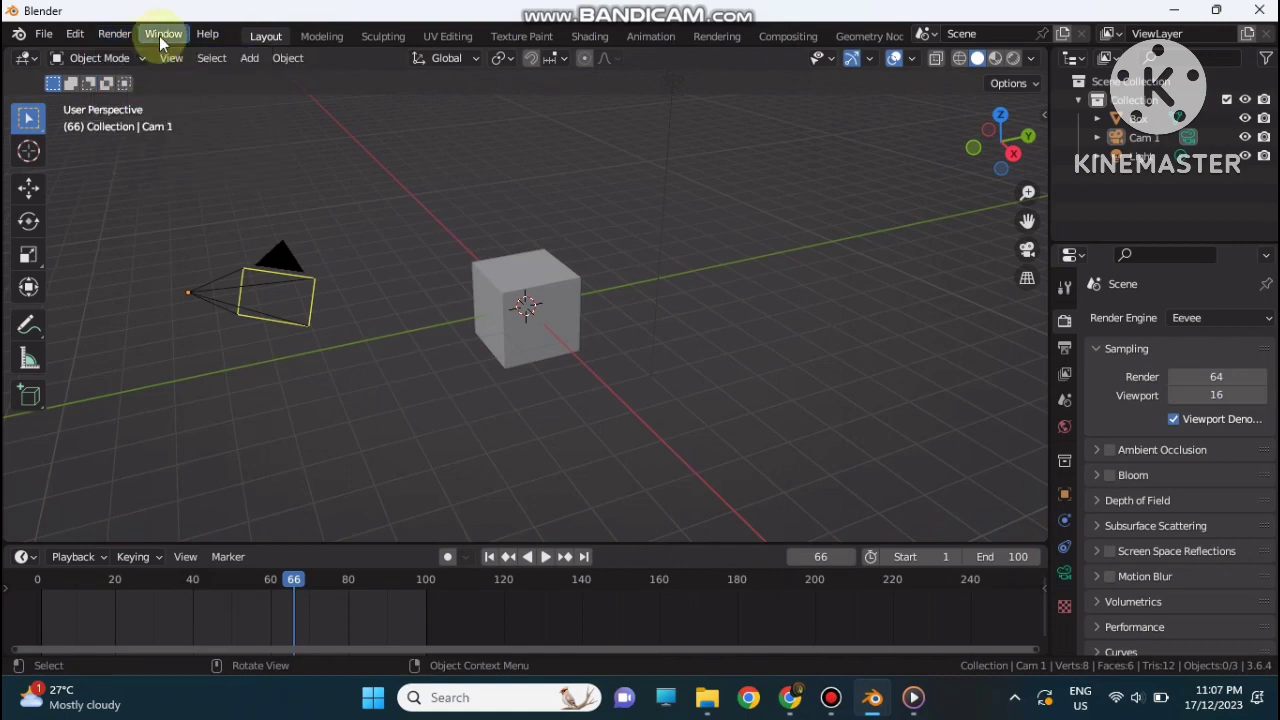
left_click(159, 36)
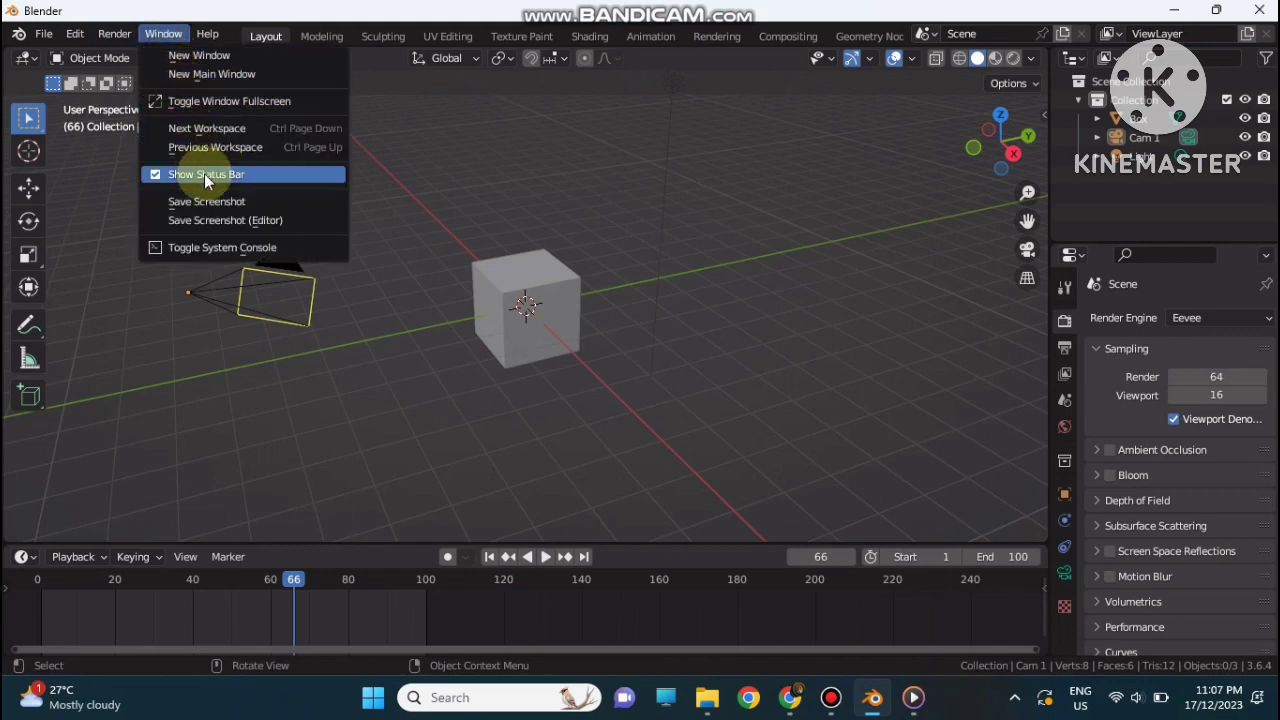
key("Escape")
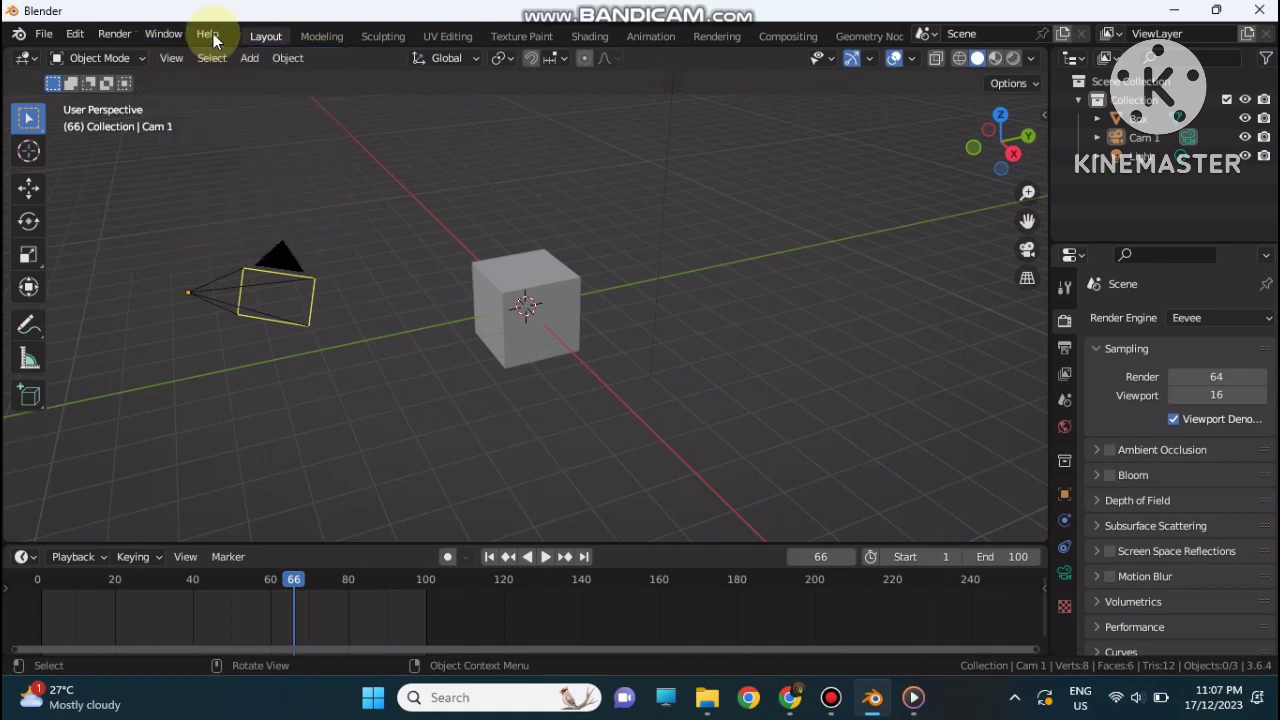
left_click(208, 35)
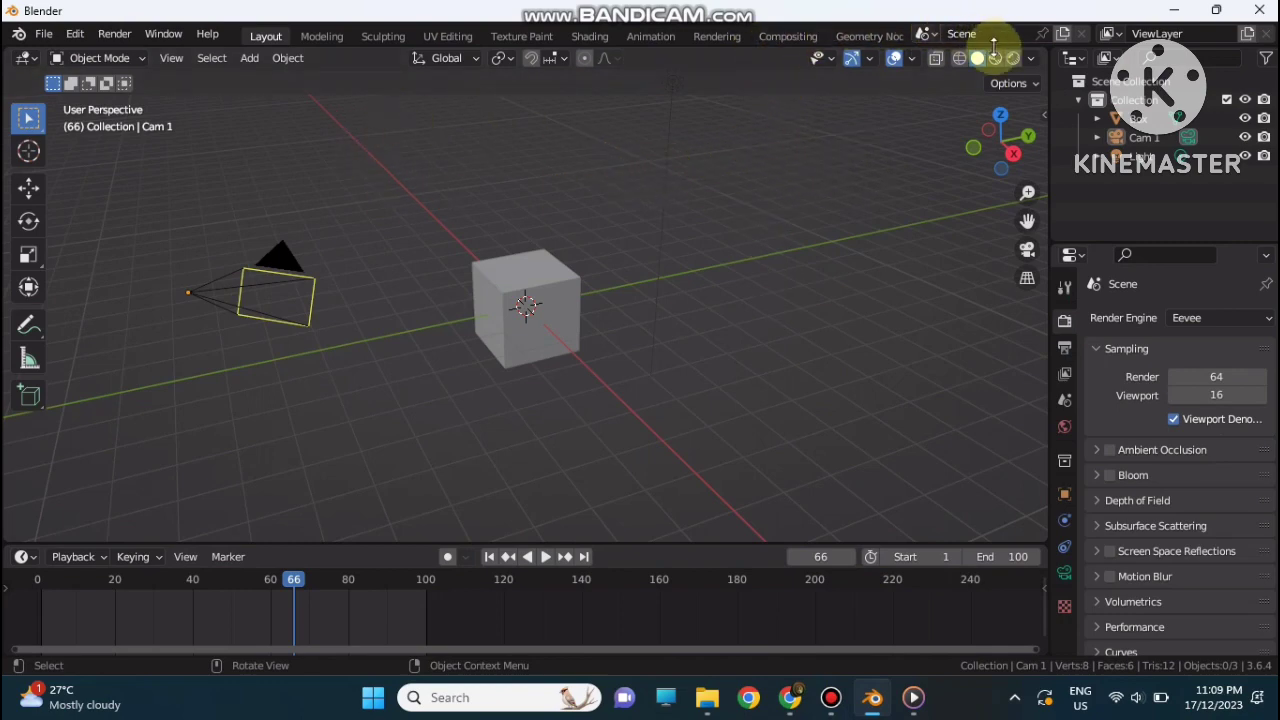
left_click(853, 60)
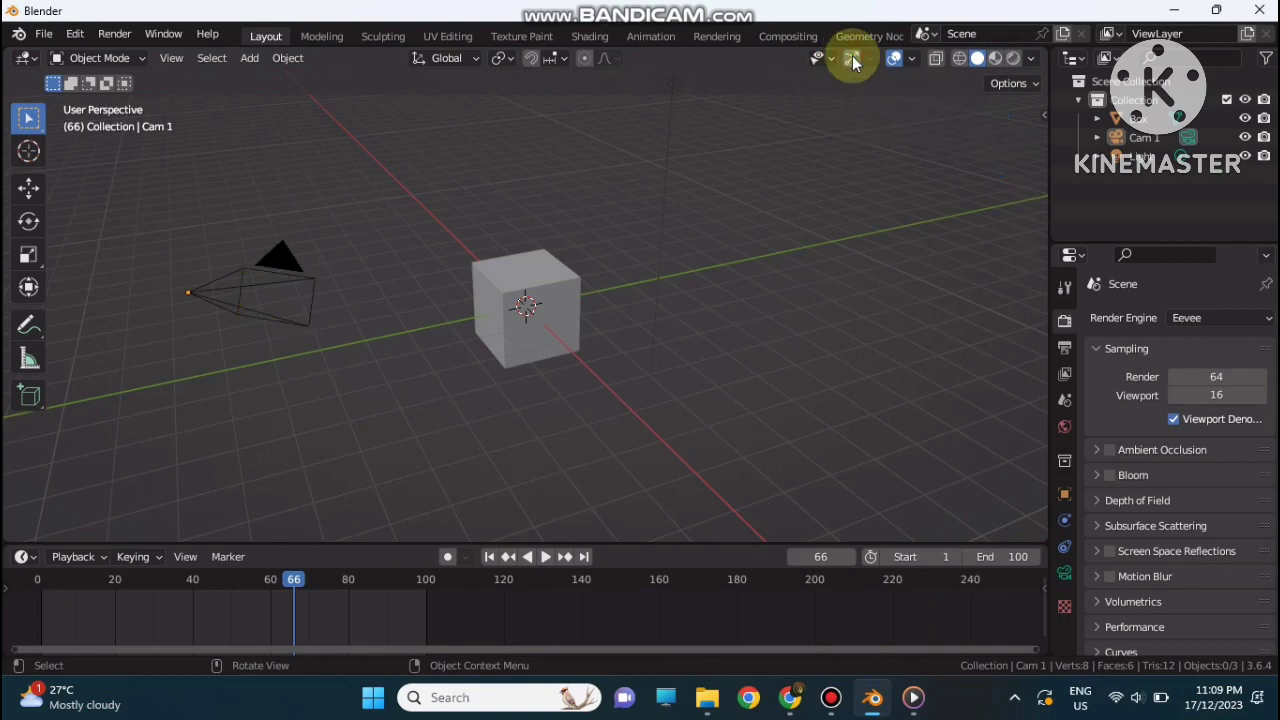
left_click(853, 60)
left_click(853, 60)
left_click(853, 60)
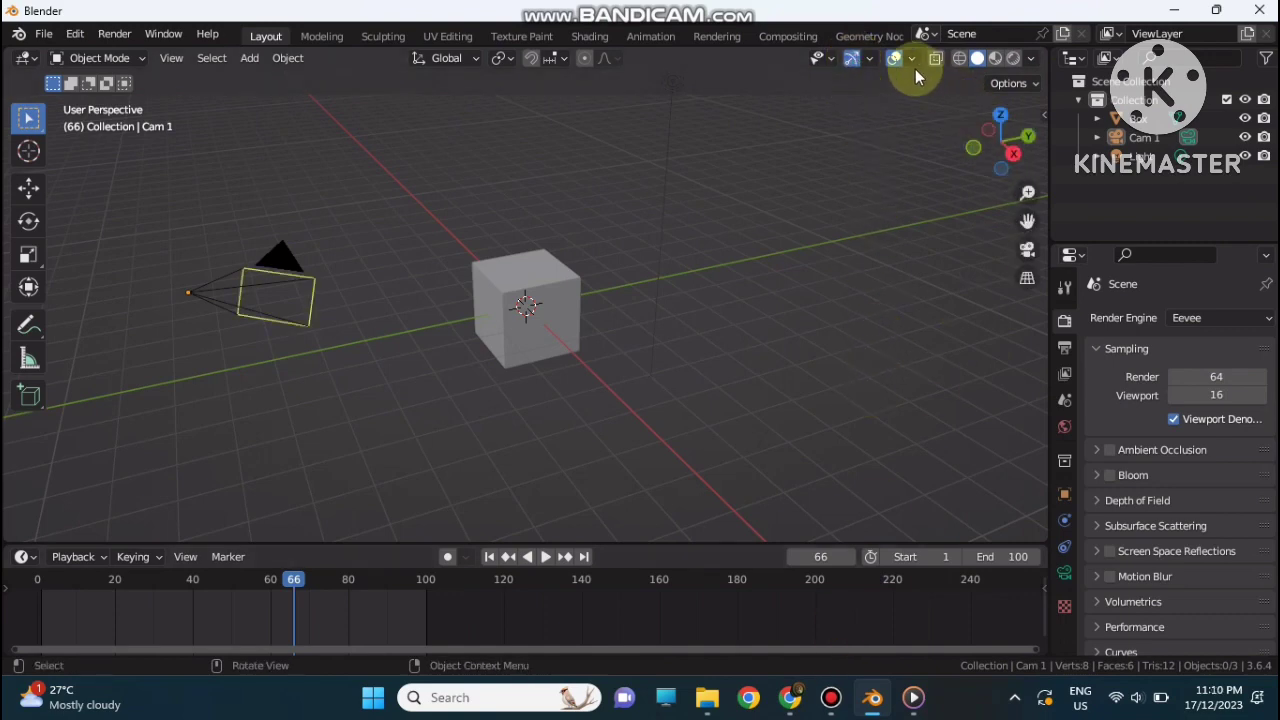
left_click(872, 59)
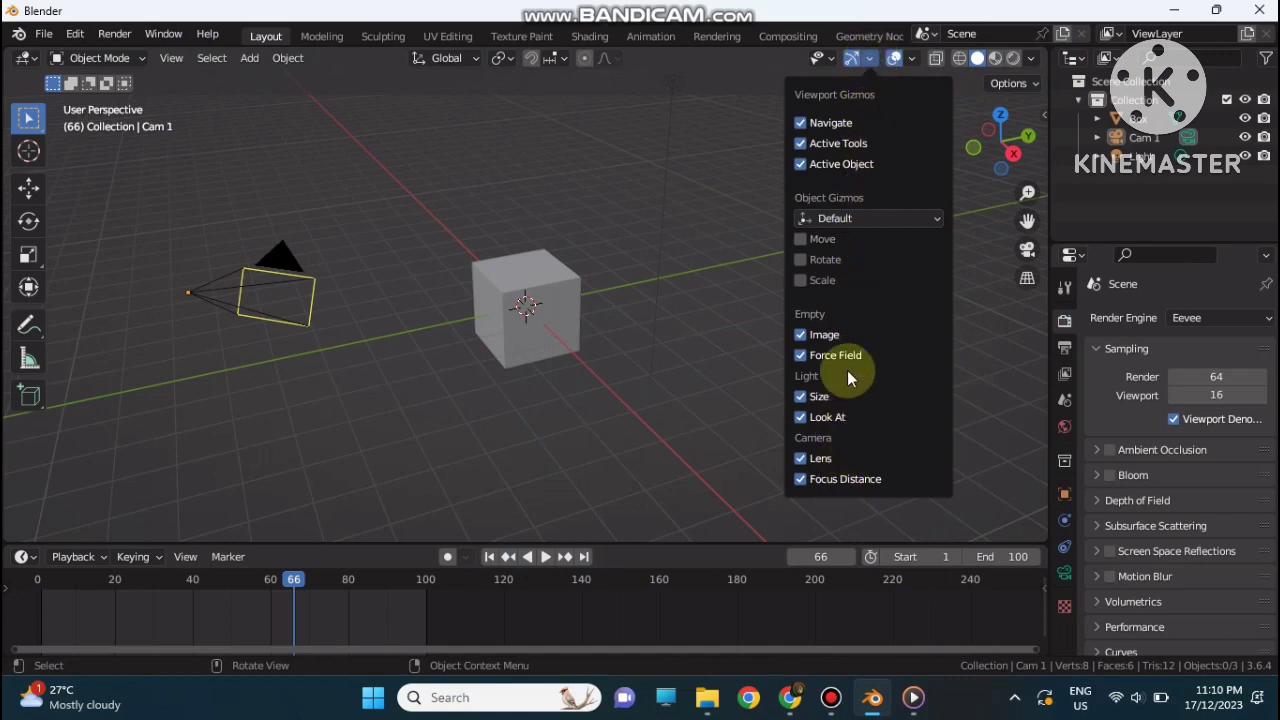
left_click(868, 59)
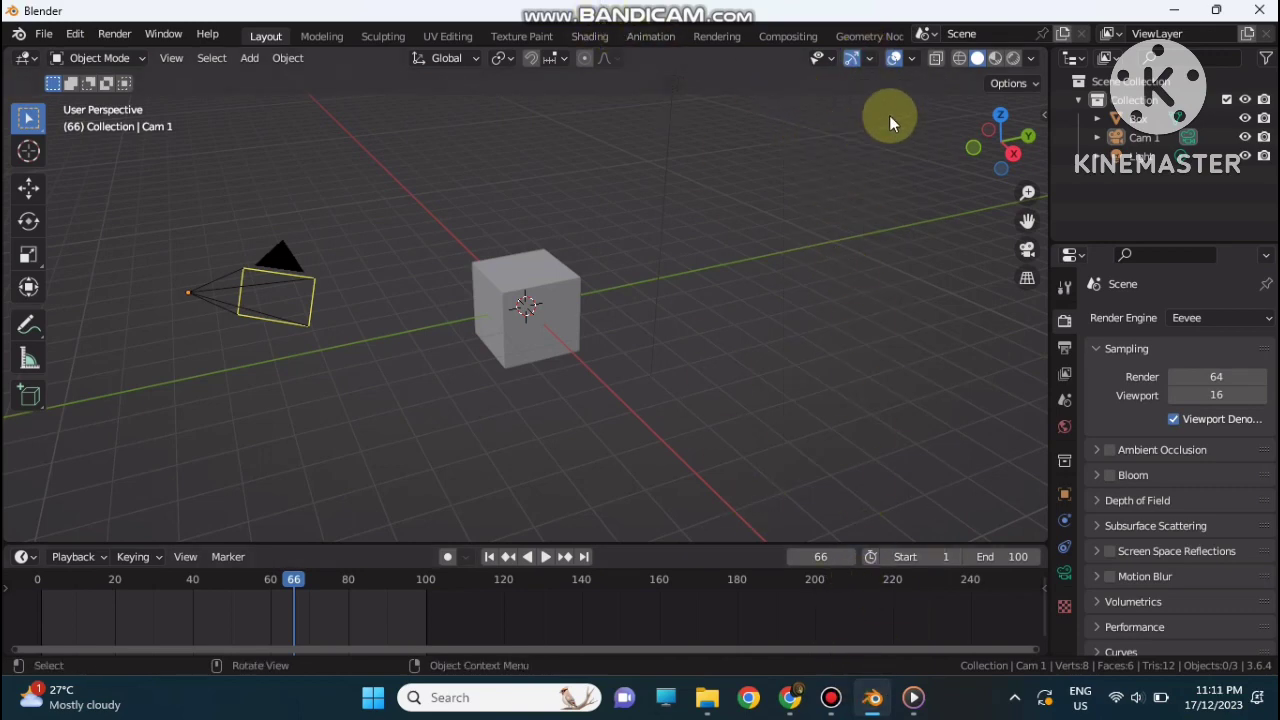
Toggle viewport overlays off and on twice, then open the overlays dropdown.
left_click(893, 57)
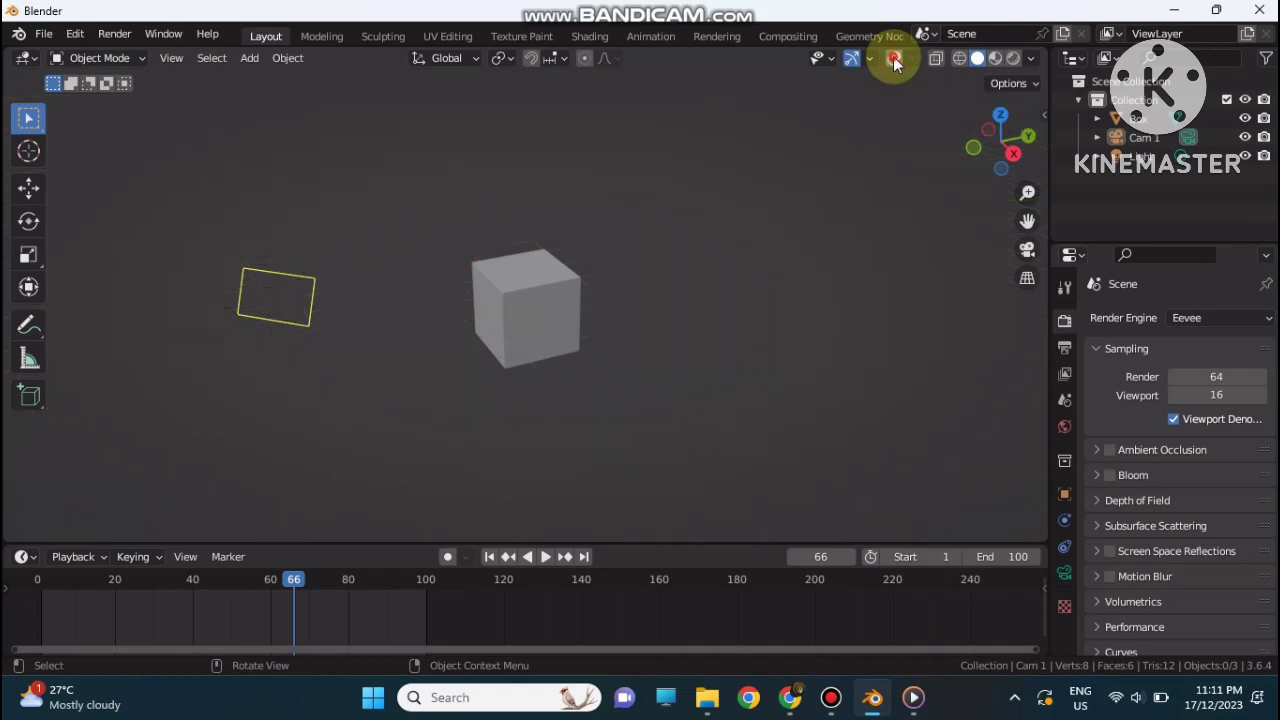
left_click(893, 57)
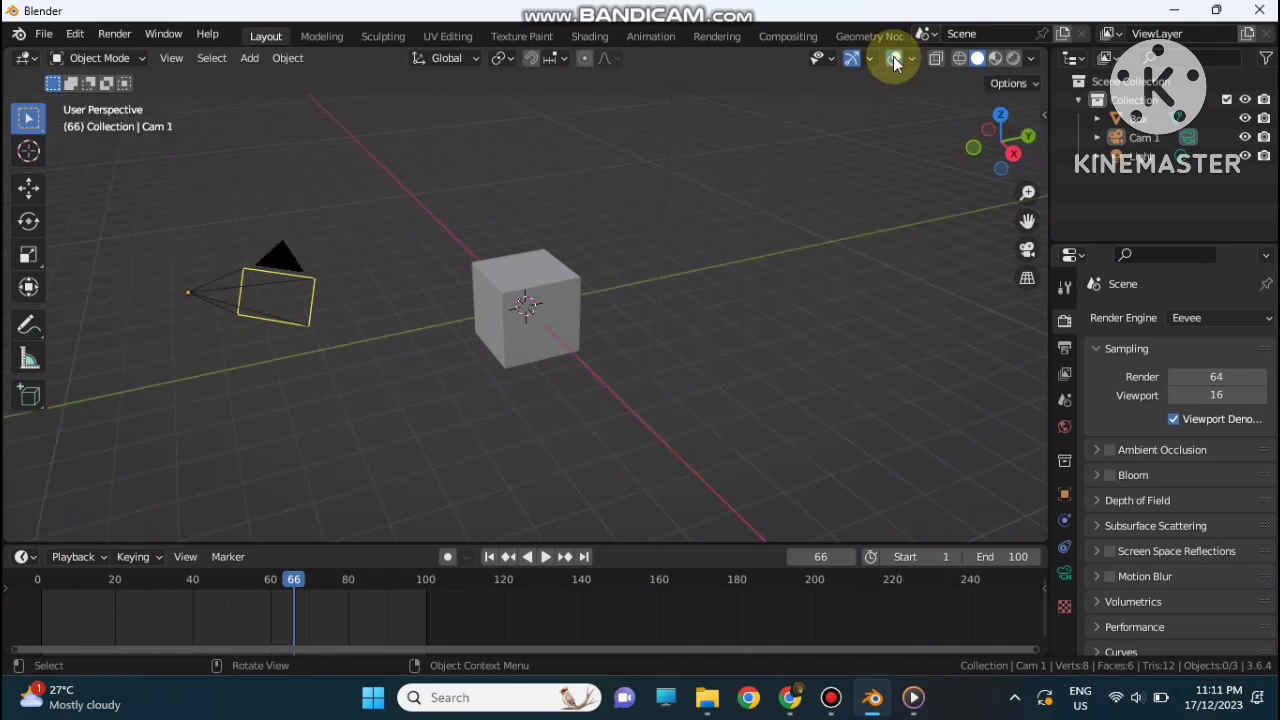
left_click(893, 57)
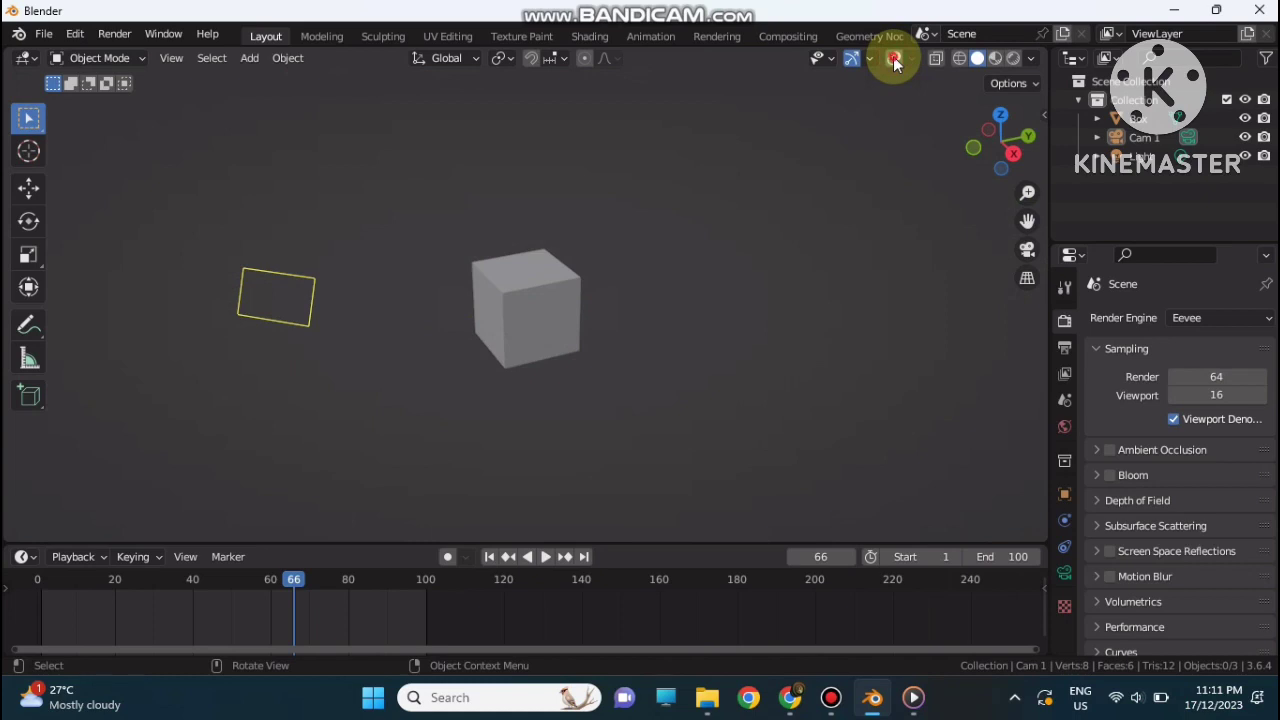
left_click(893, 57)
left_click(913, 60)
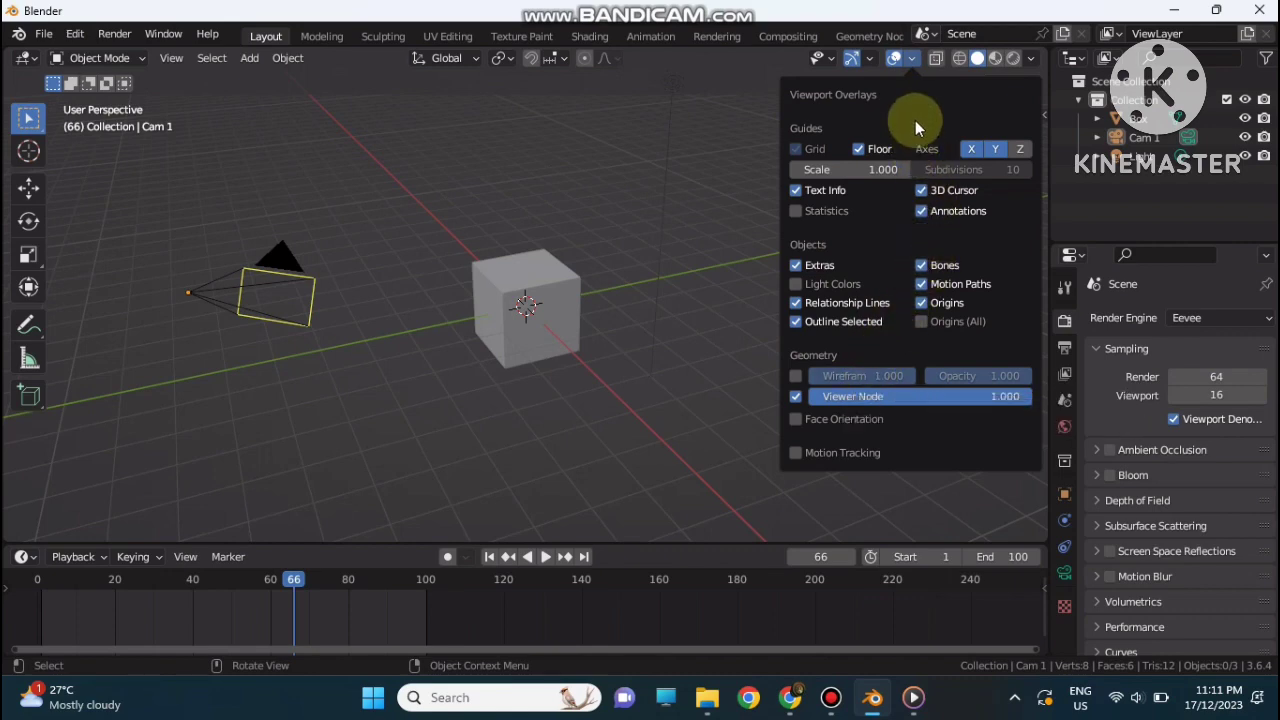
Switch the Statistics overlay on, then uncheck it again in Viewport Overlays.
left_click(912, 60)
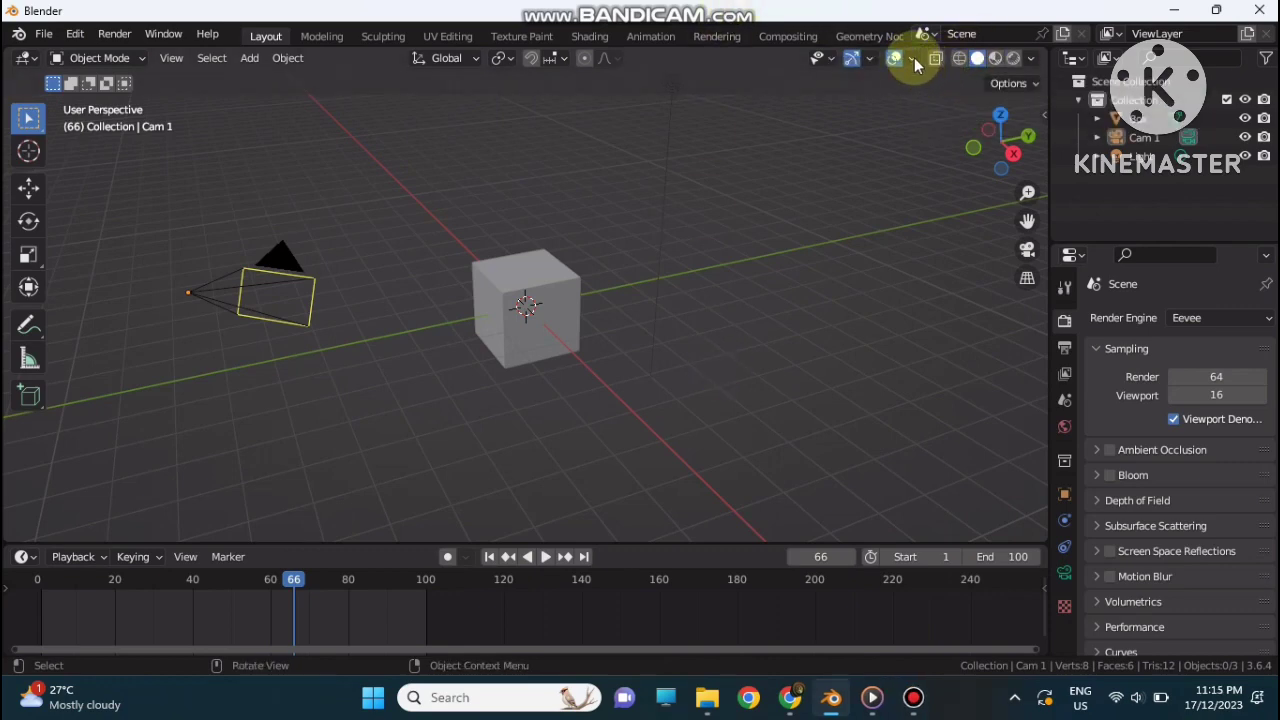
left_click(914, 57)
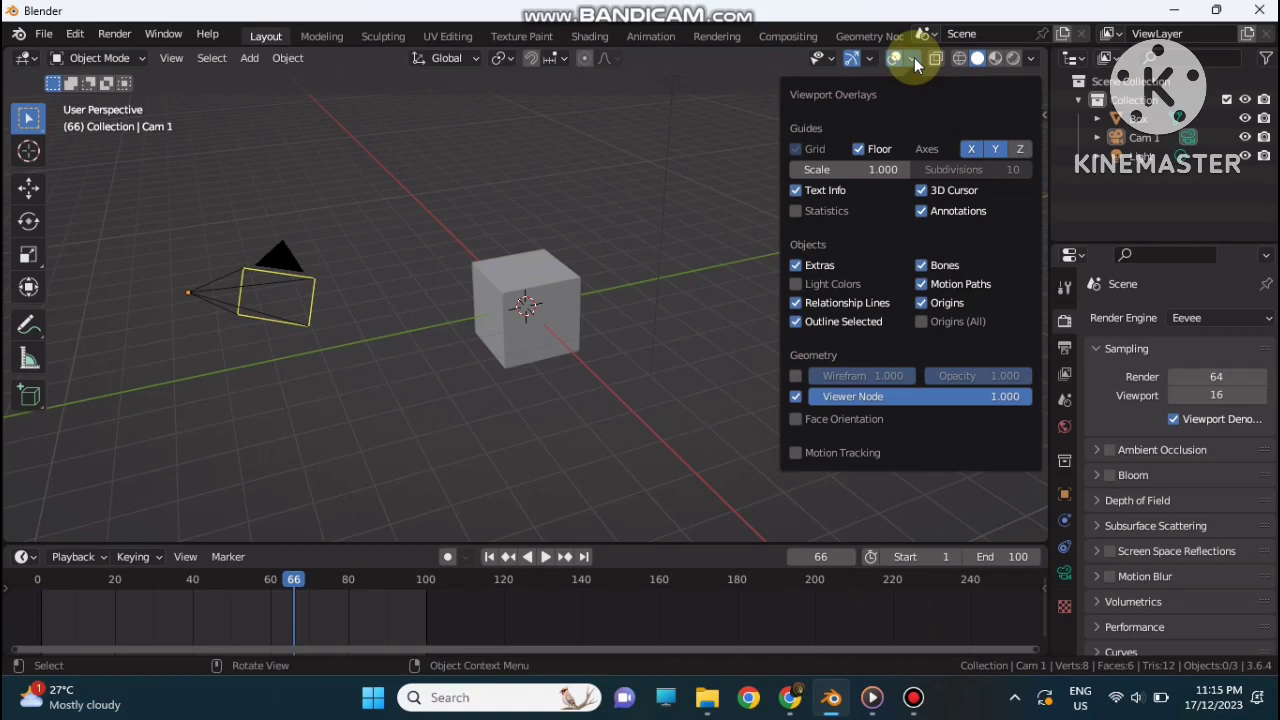
left_click(797, 215)
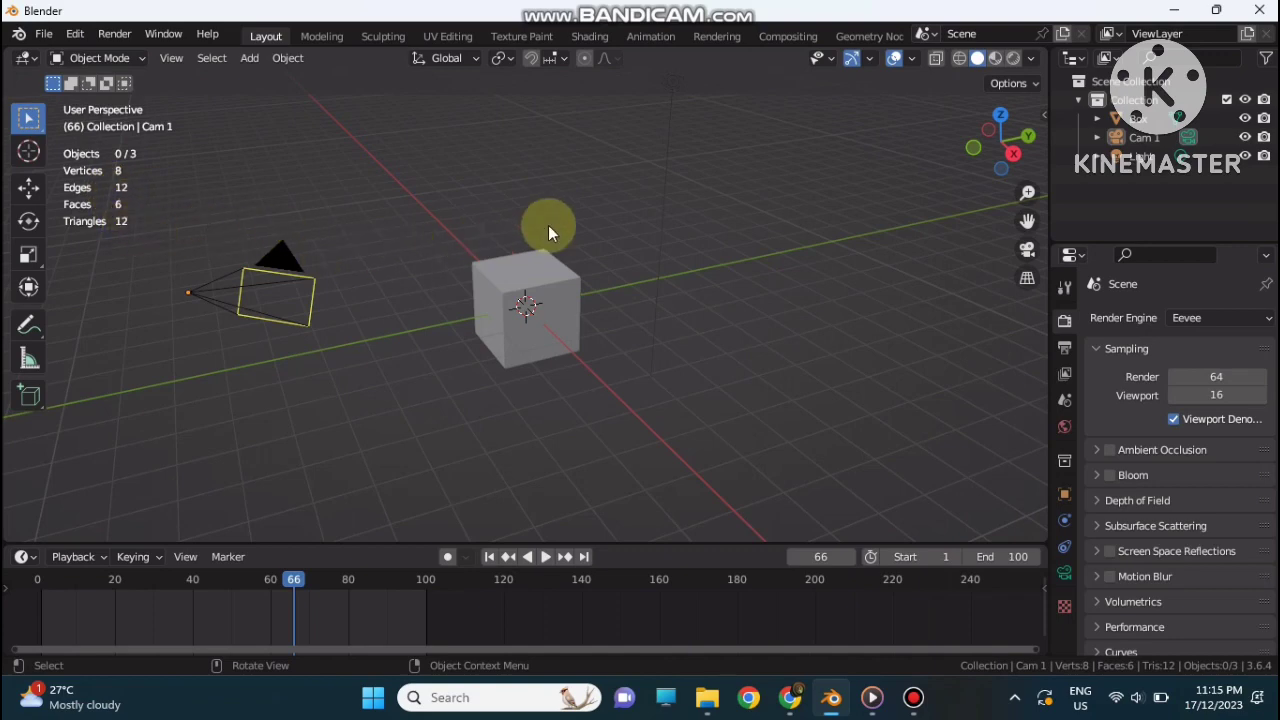
left_click(910, 57)
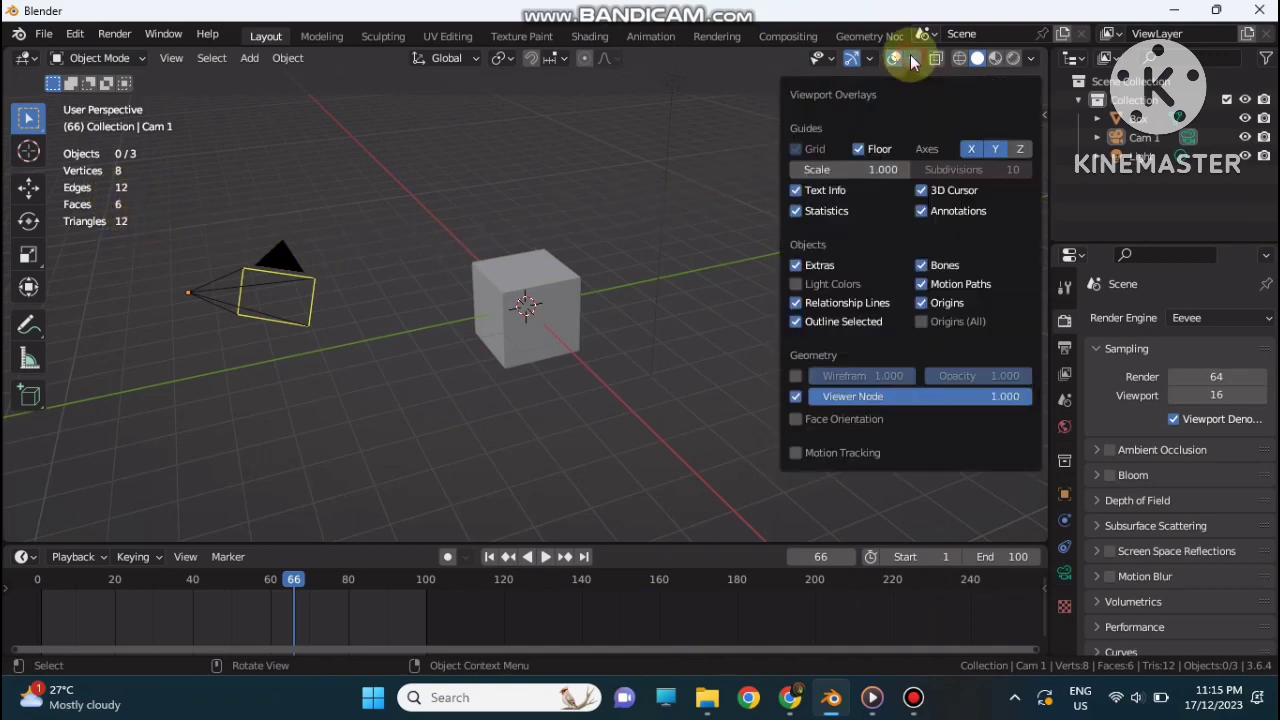
left_click(796, 211)
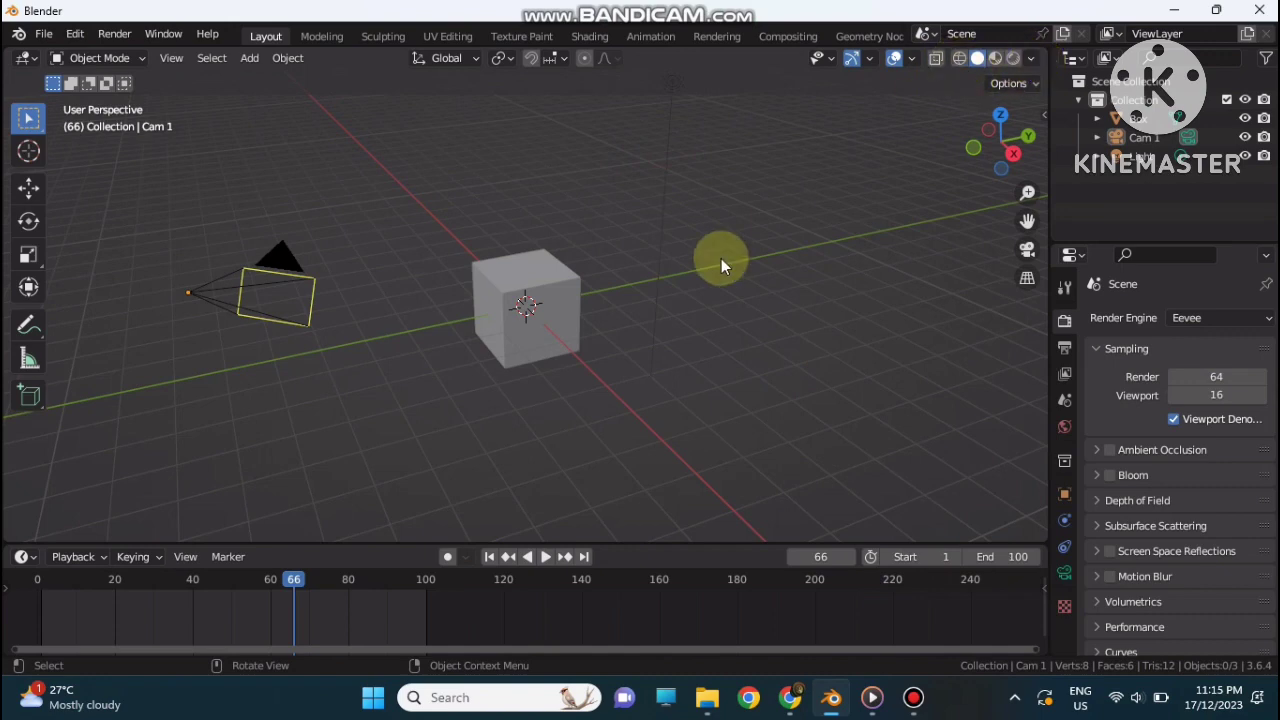
scroll(667, 250, "up", 2)
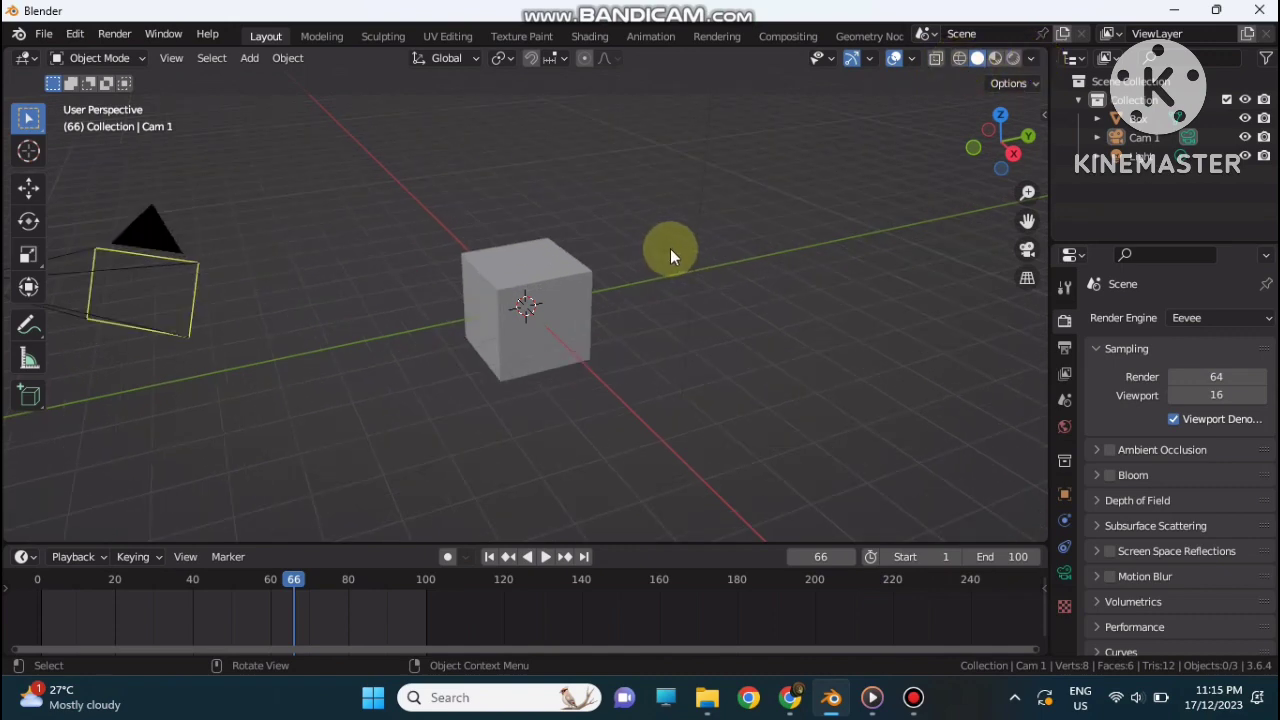
left_click(960, 58)
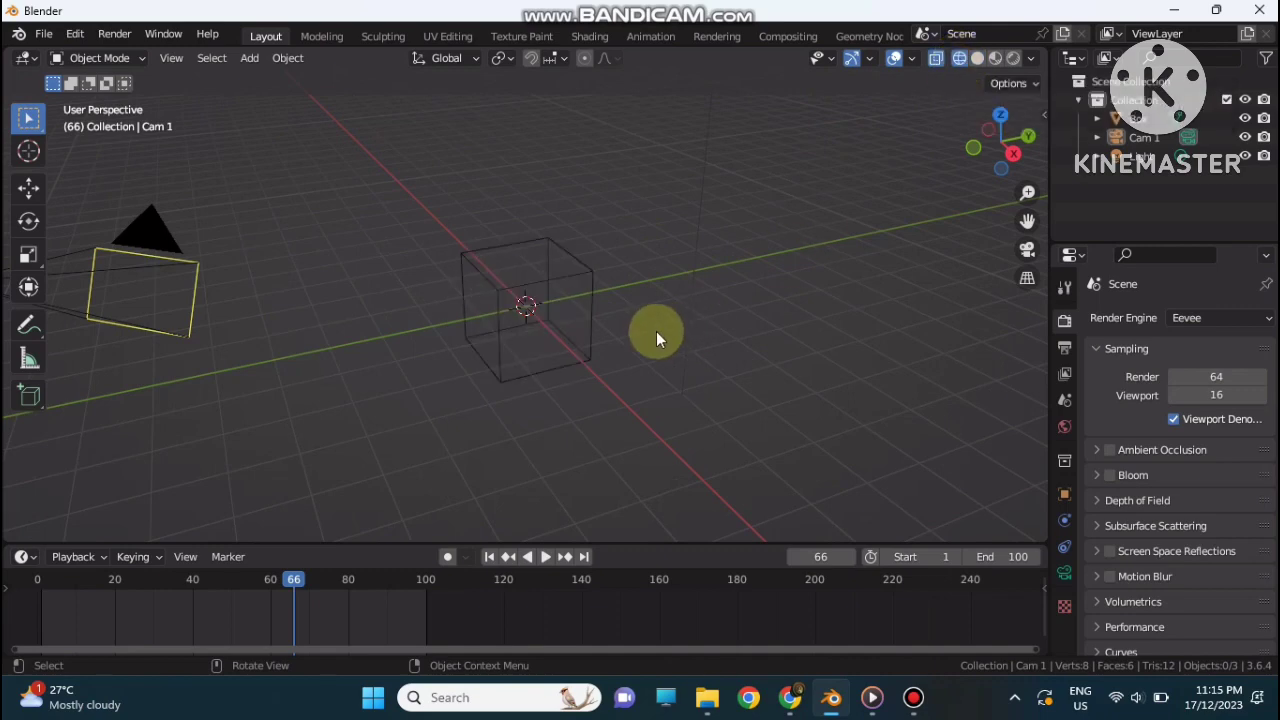
mouse_move(656, 331)
middle_mouse_down()
mouse_move(718, 309)
mouse_move(708, 337)
mouse_move(618, 322)
mouse_move(656, 324)
middle_mouse_up()
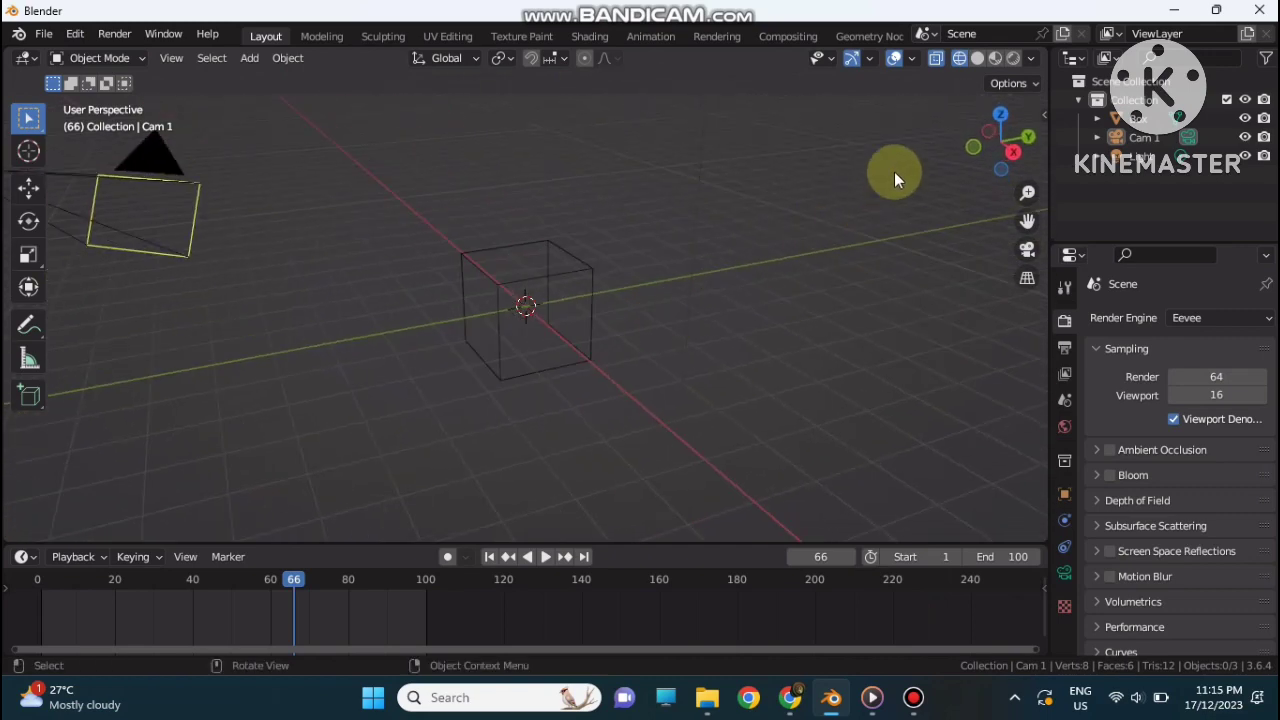
left_click(975, 57)
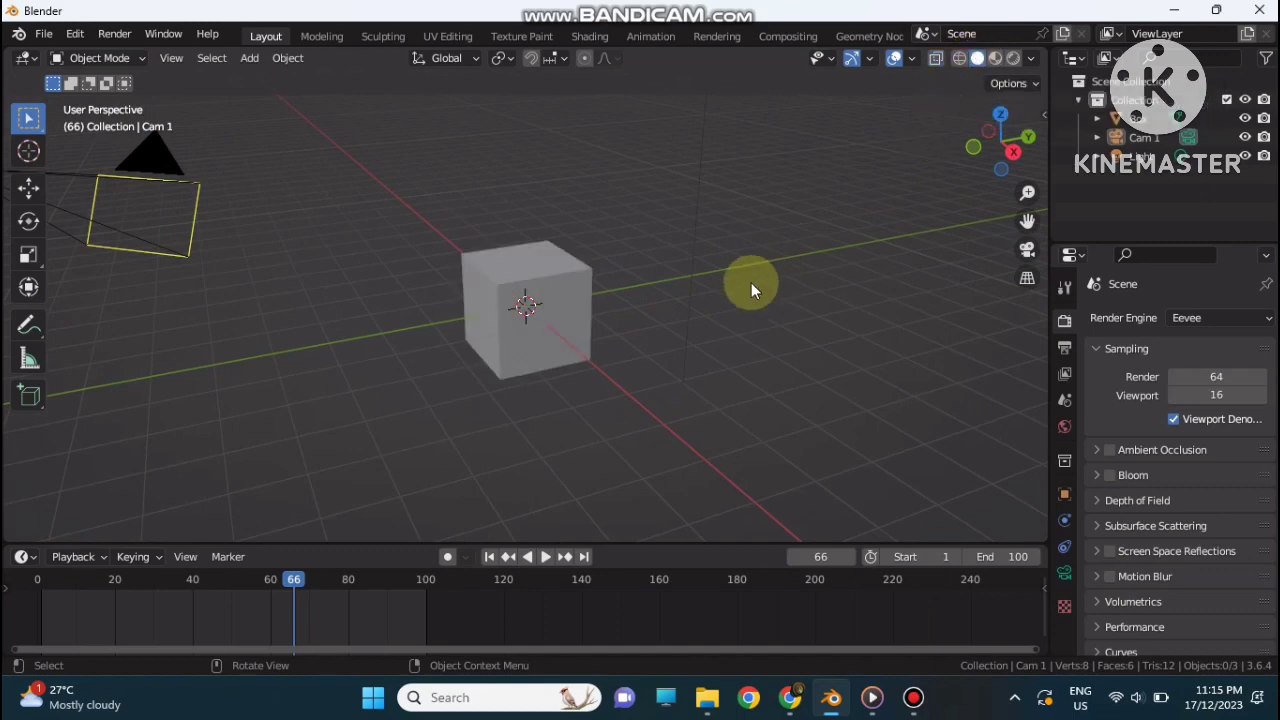
mouse_move(627, 388)
middle_mouse_down()
mouse_move(686, 371)
mouse_move(663, 401)
mouse_move(607, 398)
middle_mouse_up()
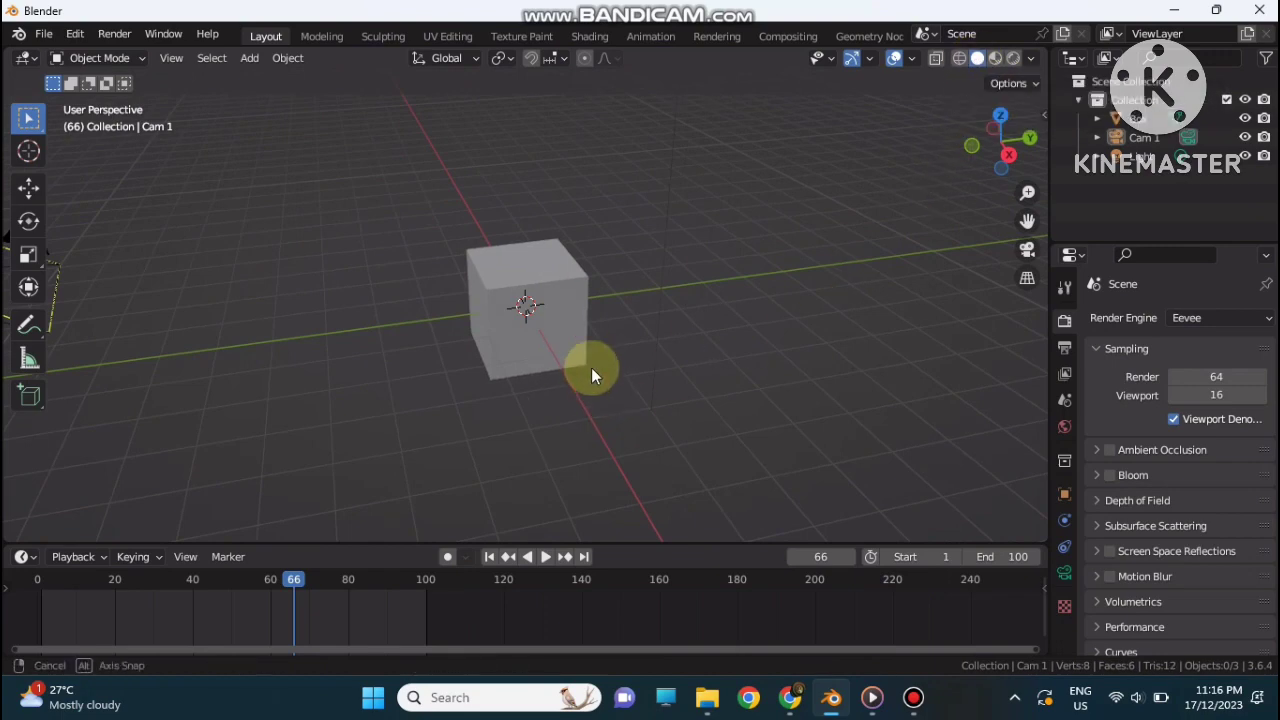
middle_click_drag(586, 366, 740, 300)
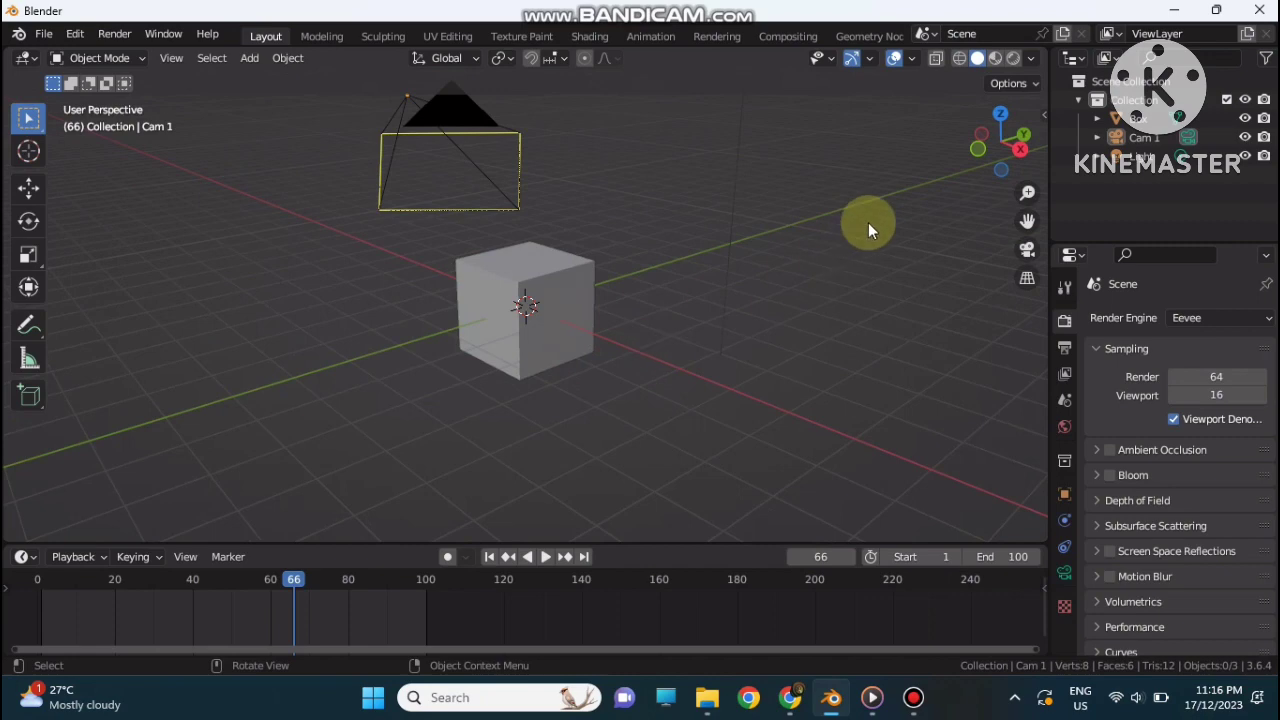
Switch the viewport to Material Preview shading and orbit around the Box cube.
left_click(998, 58)
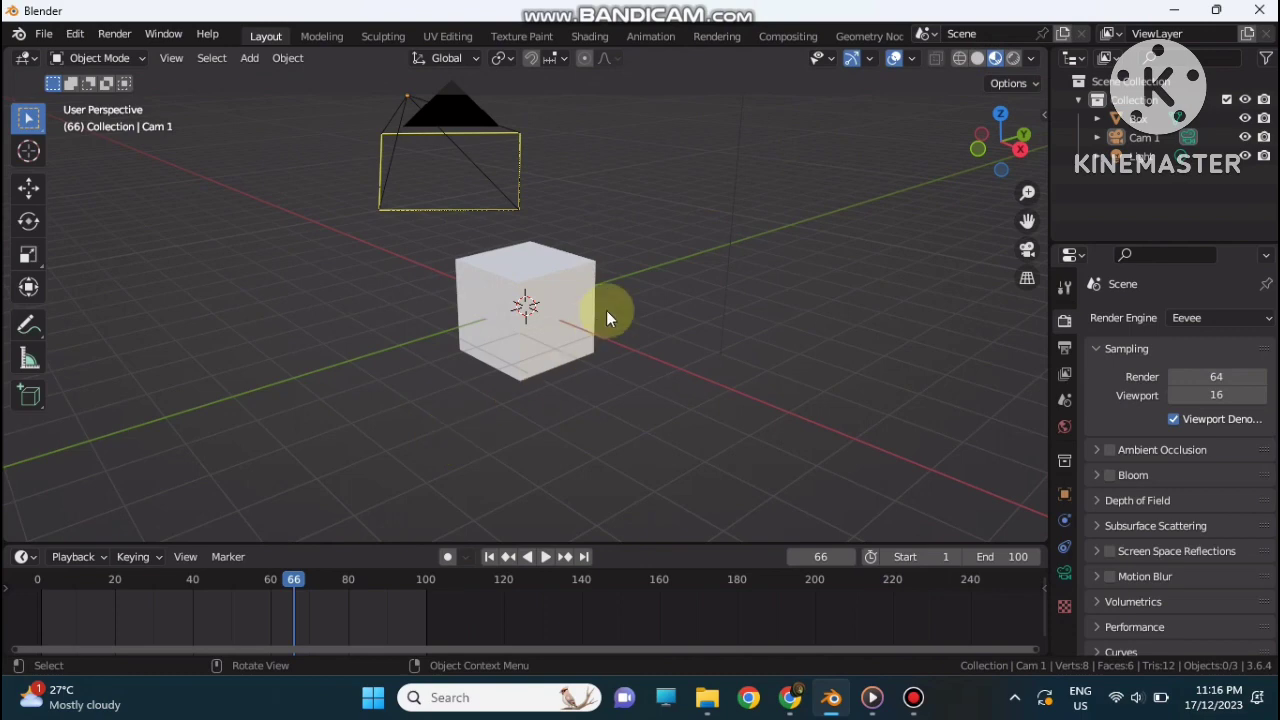
middle_click_drag(606, 314, 712, 276)
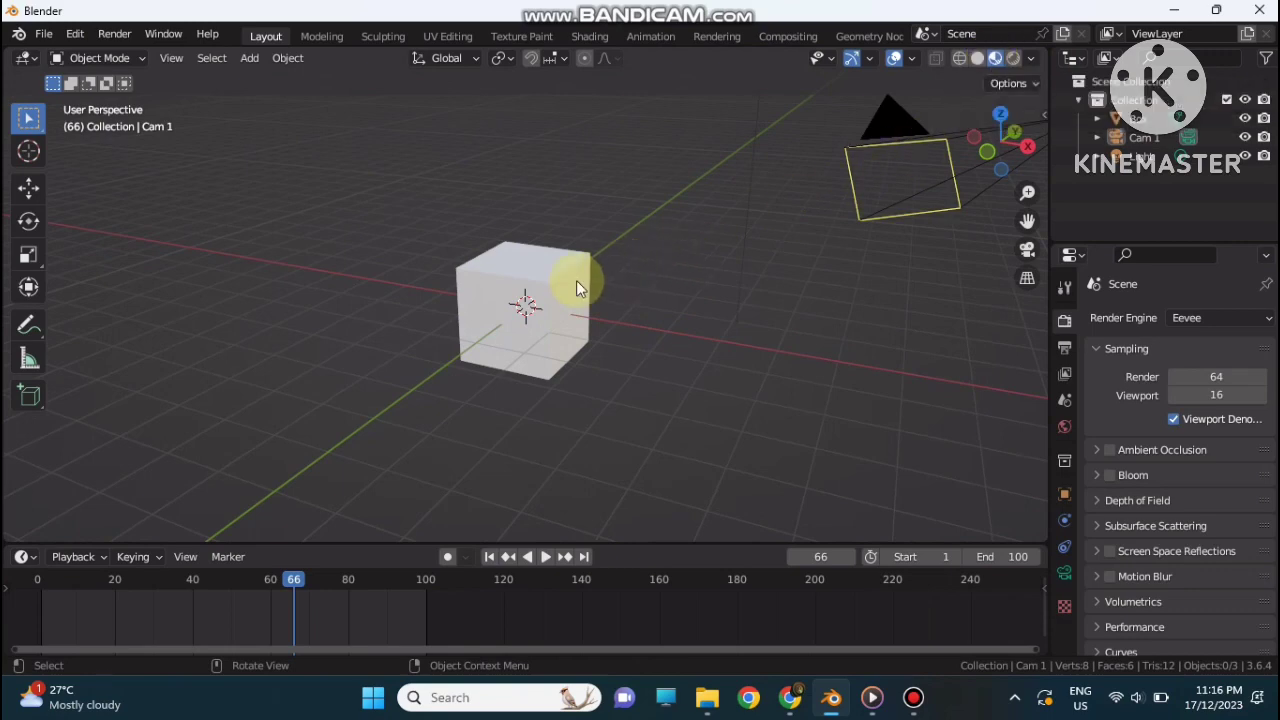
mouse_move(576, 288)
middle_mouse_down()
mouse_move(621, 275)
mouse_move(616, 288)
mouse_move(564, 287)
mouse_move(529, 314)
mouse_move(543, 300)
mouse_move(531, 288)
mouse_move(548, 273)
mouse_move(546, 305)
mouse_move(570, 258)
middle_mouse_up()
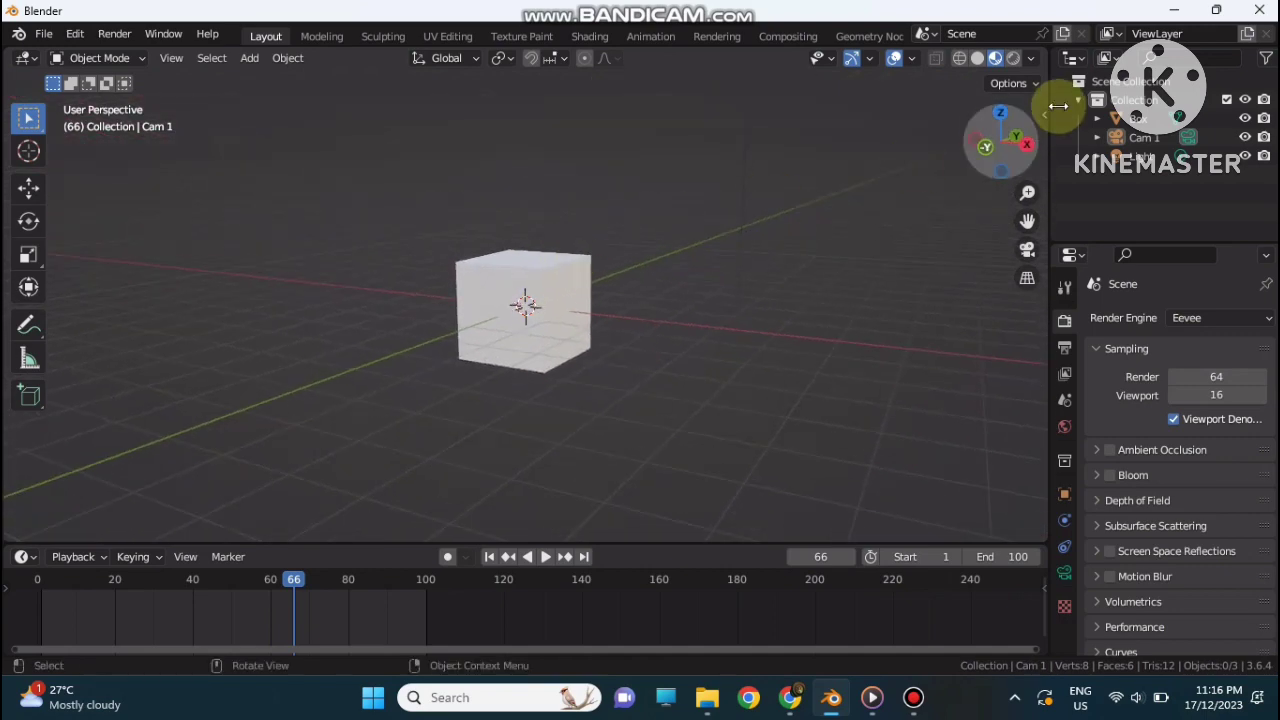
Change the viewport shading, swing the camera around, and glance at the shading options.
left_click(974, 60)
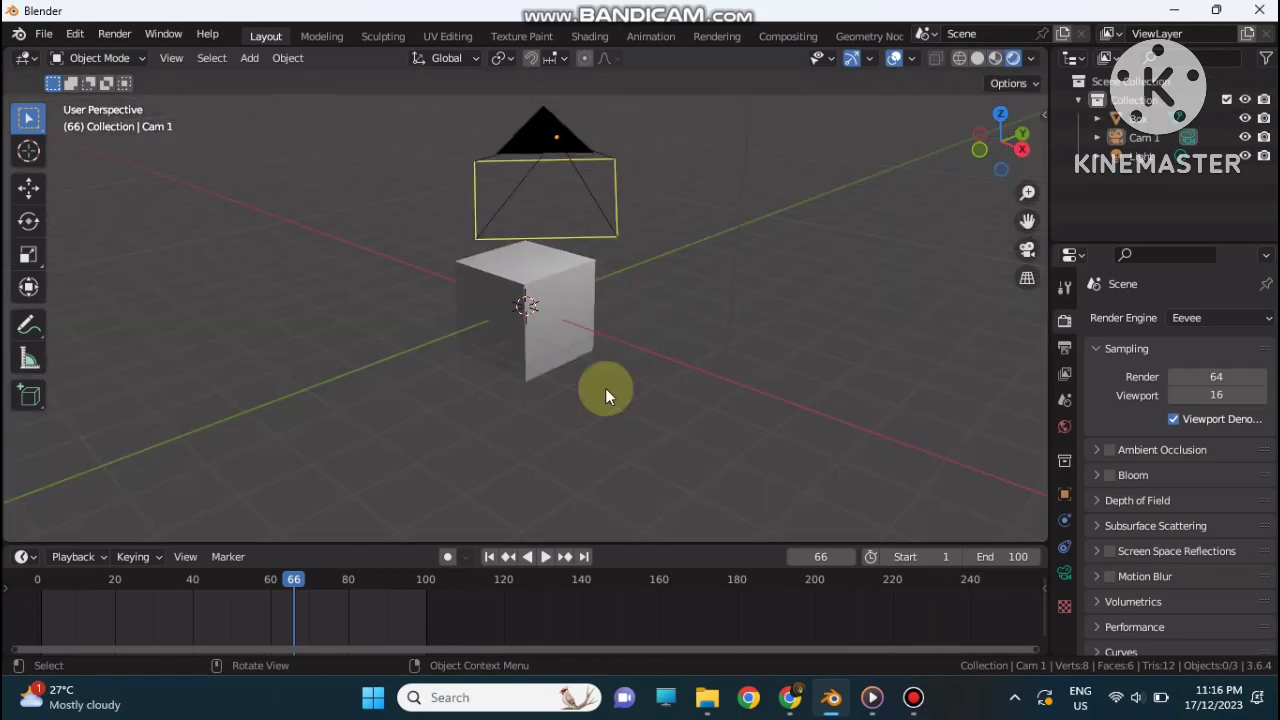
middle_click_drag(606, 390, 572, 384)
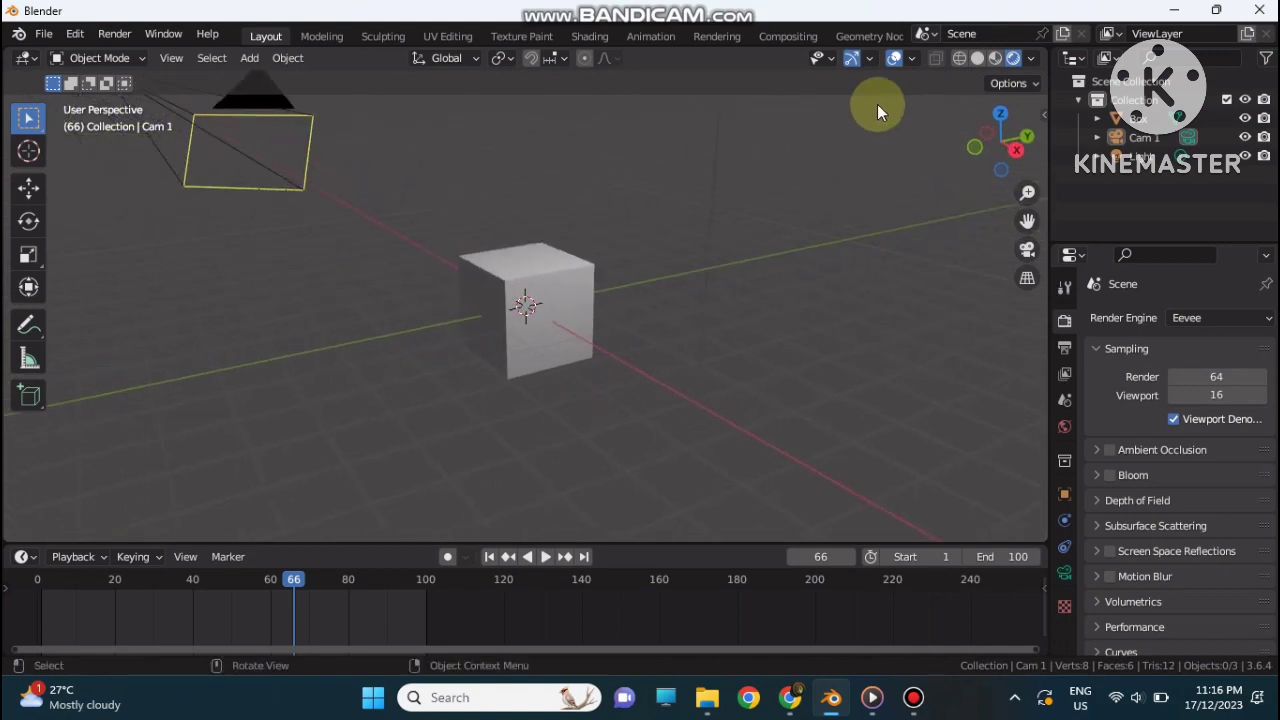
left_click(1032, 59)
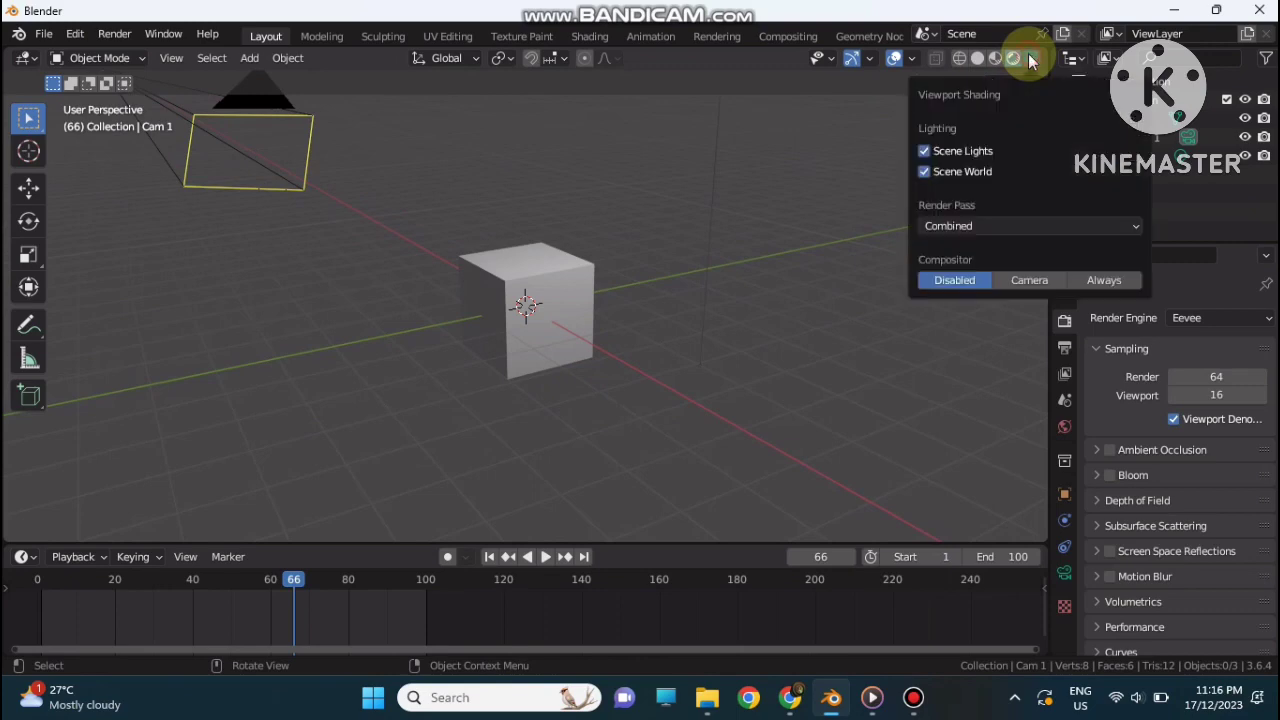
left_click(1032, 59)
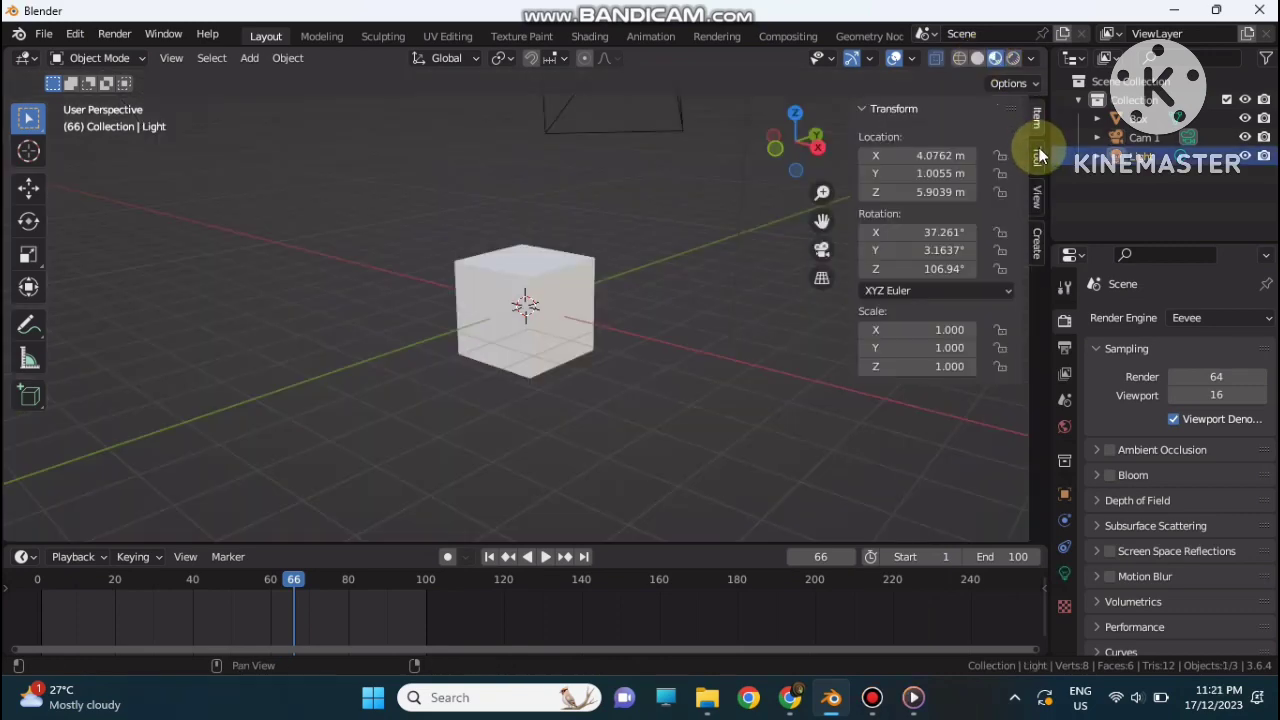
Browse the sidebar's Tool, View and Create tabs, then select the Box cube.
left_click(1037, 158)
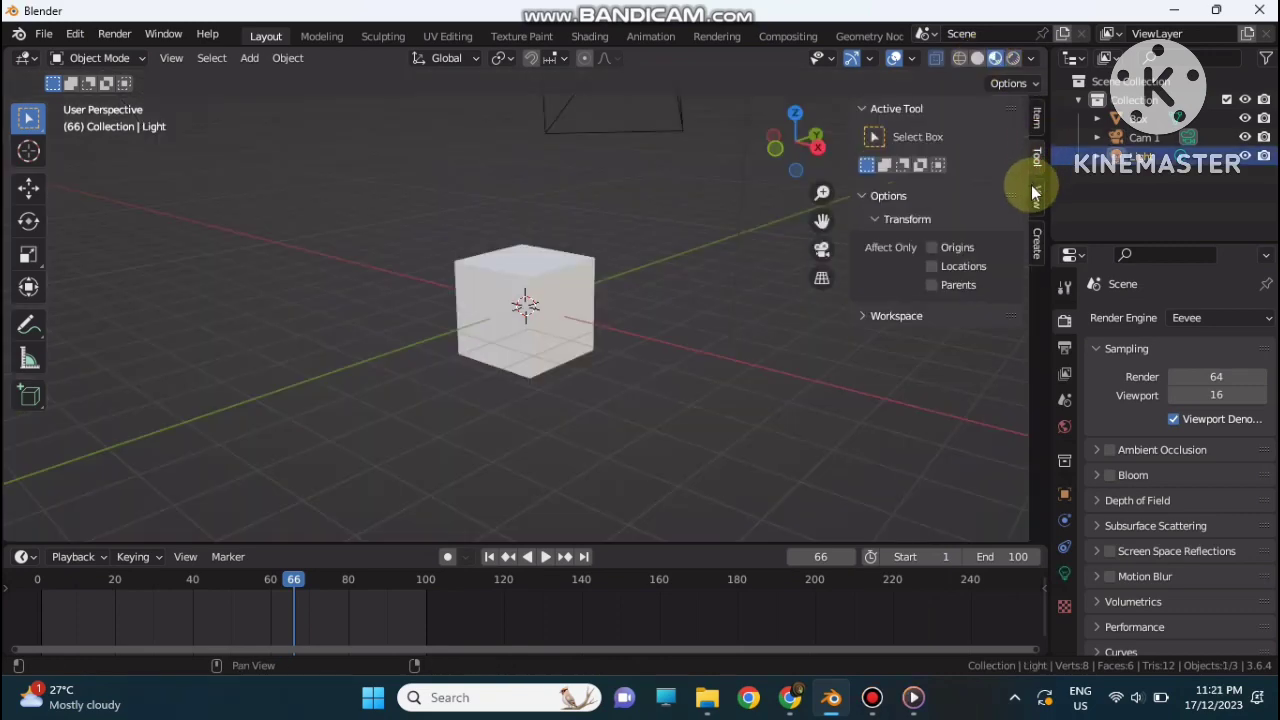
left_click(1038, 199)
left_click(1037, 241)
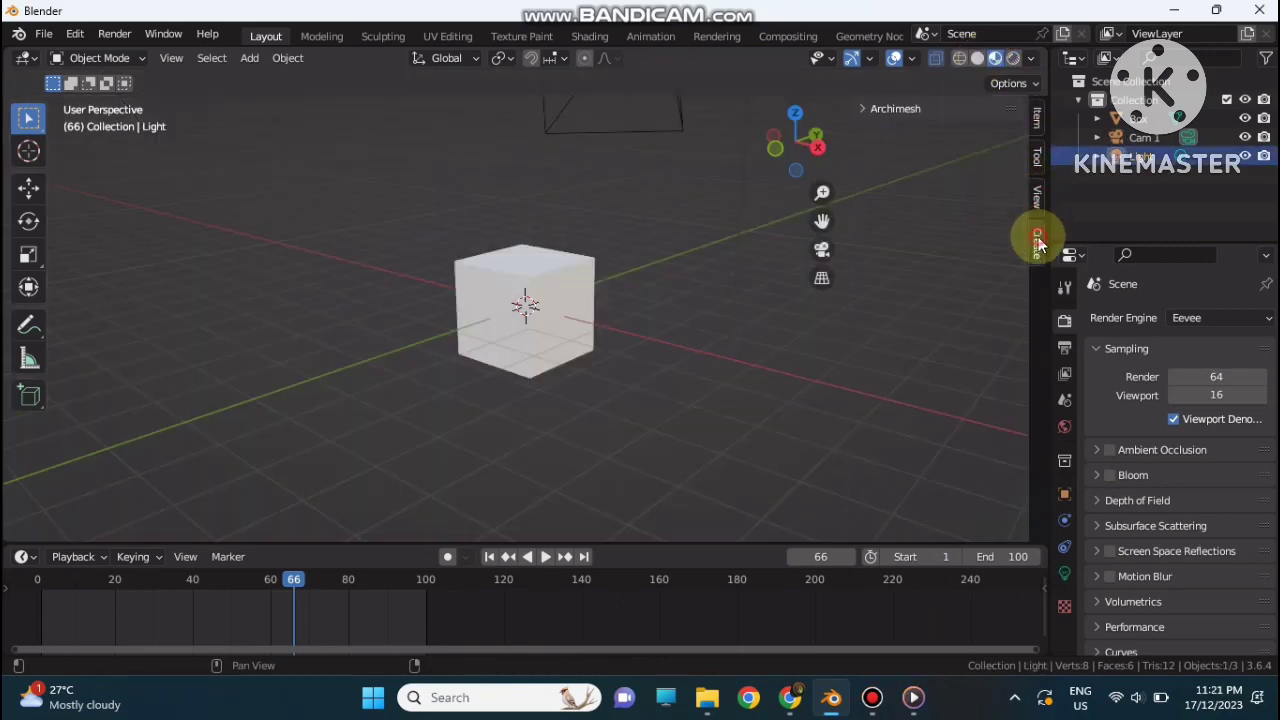
left_click(535, 275)
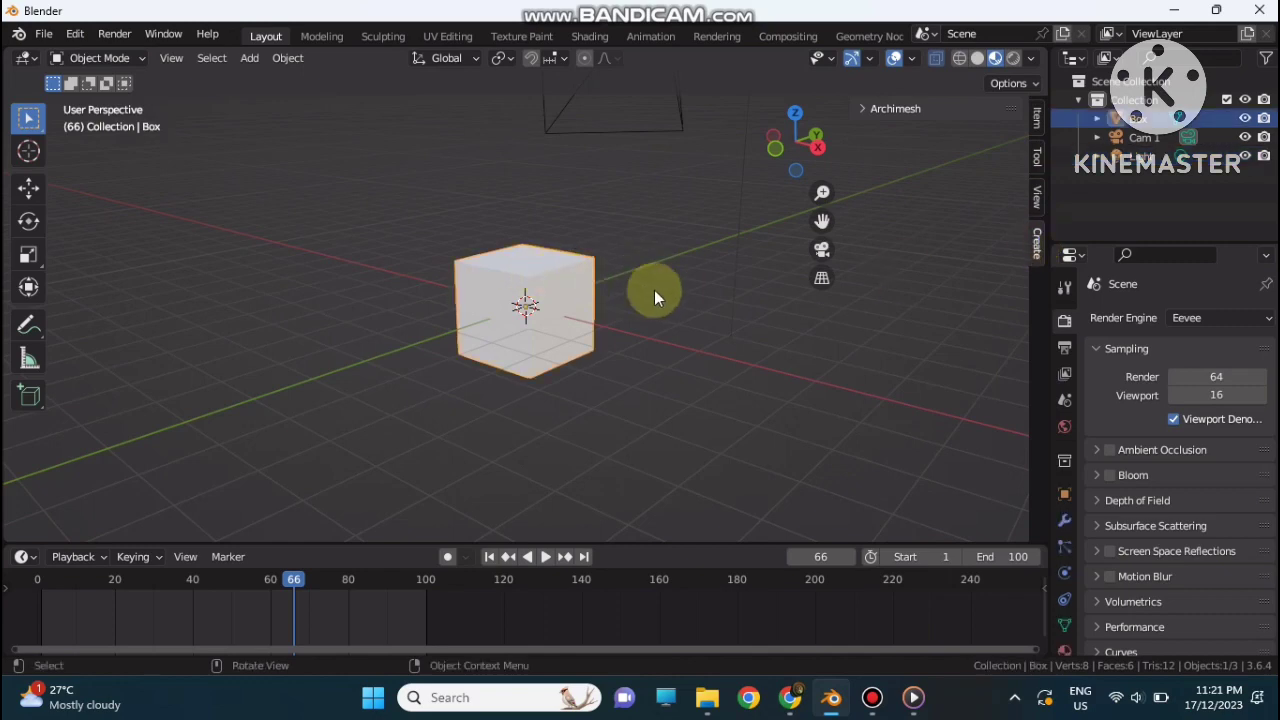
Hide and restore the sidebar, then step through the Item, Tool, View and Create tabs.
key("n")
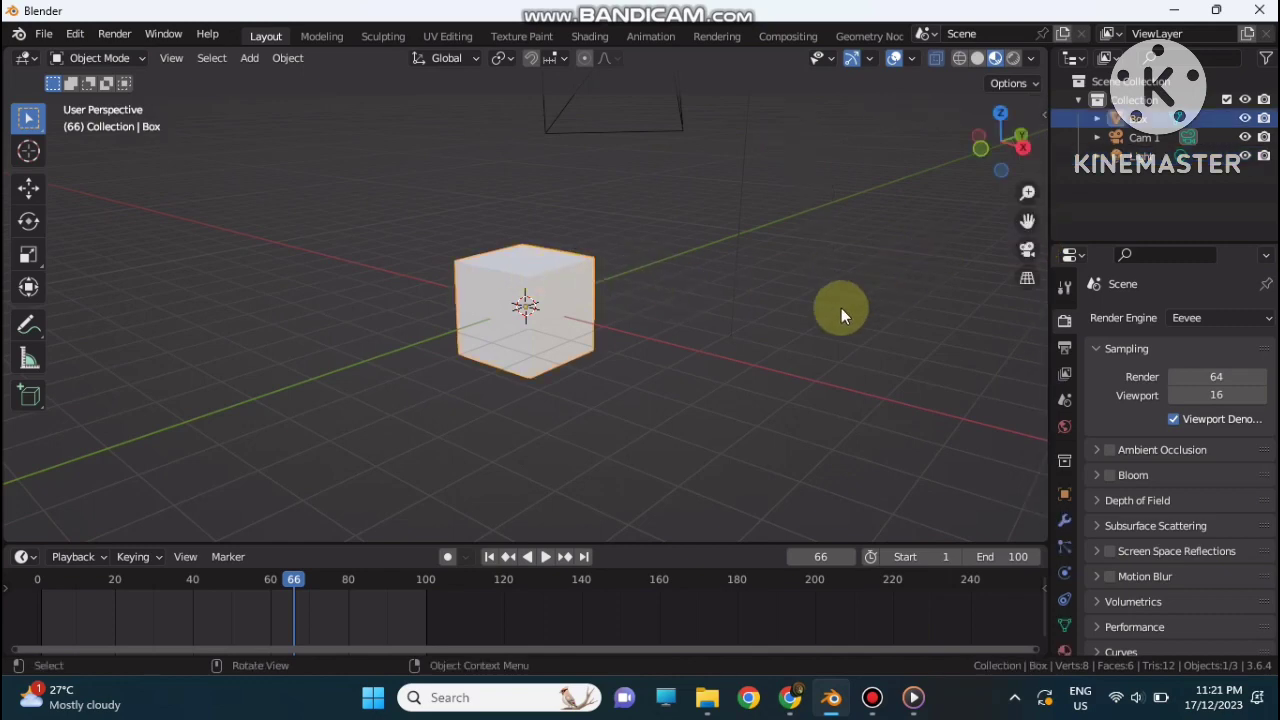
key("n")
left_click(1038, 122)
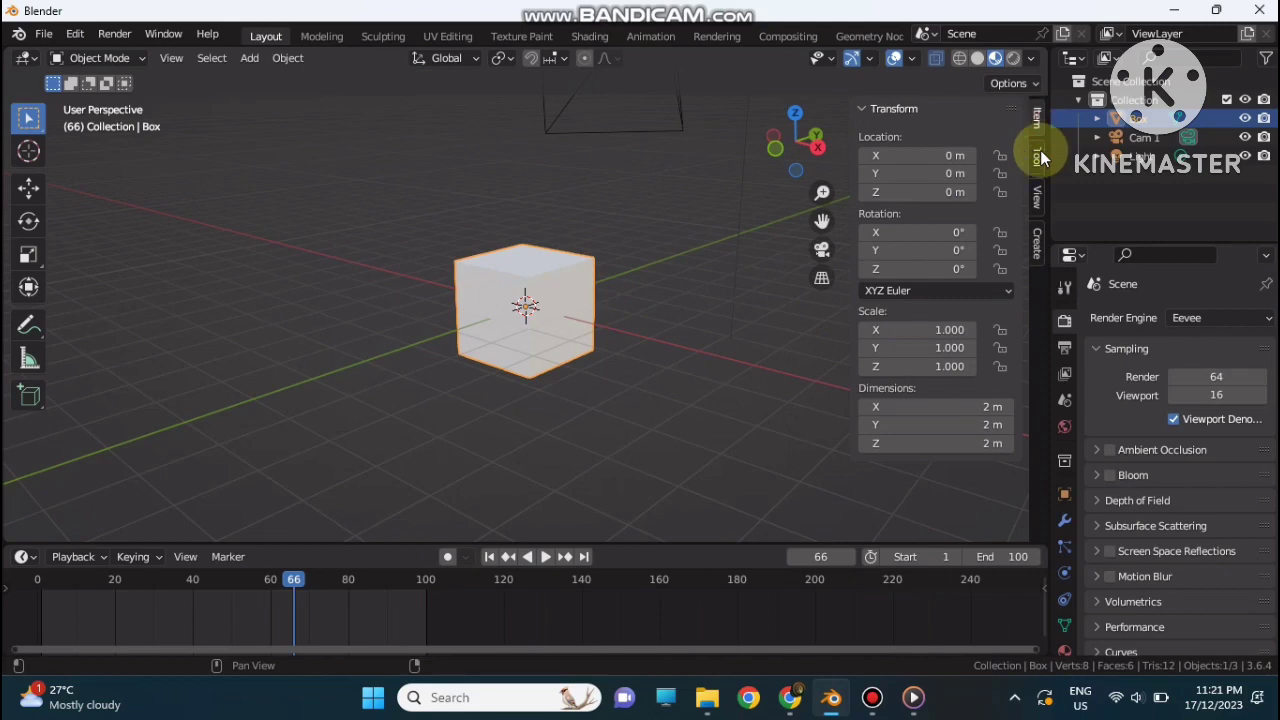
left_click(1038, 153)
left_click(1036, 198)
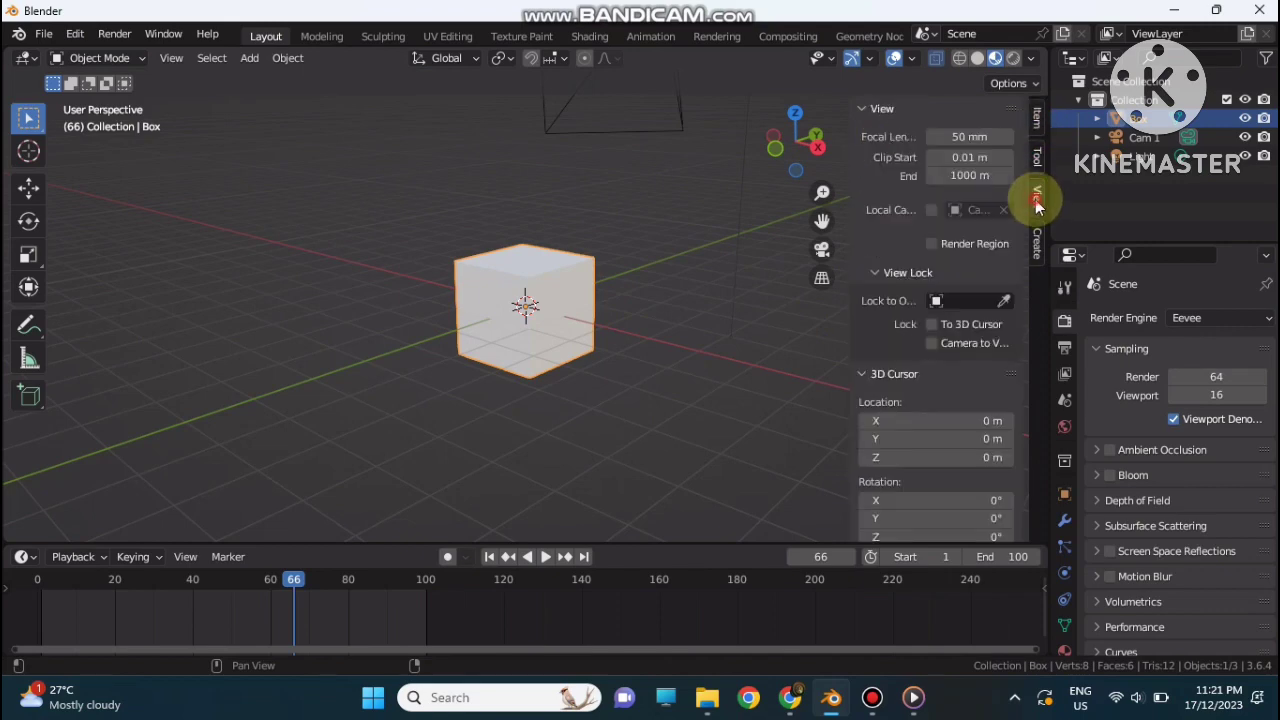
left_click(1036, 243)
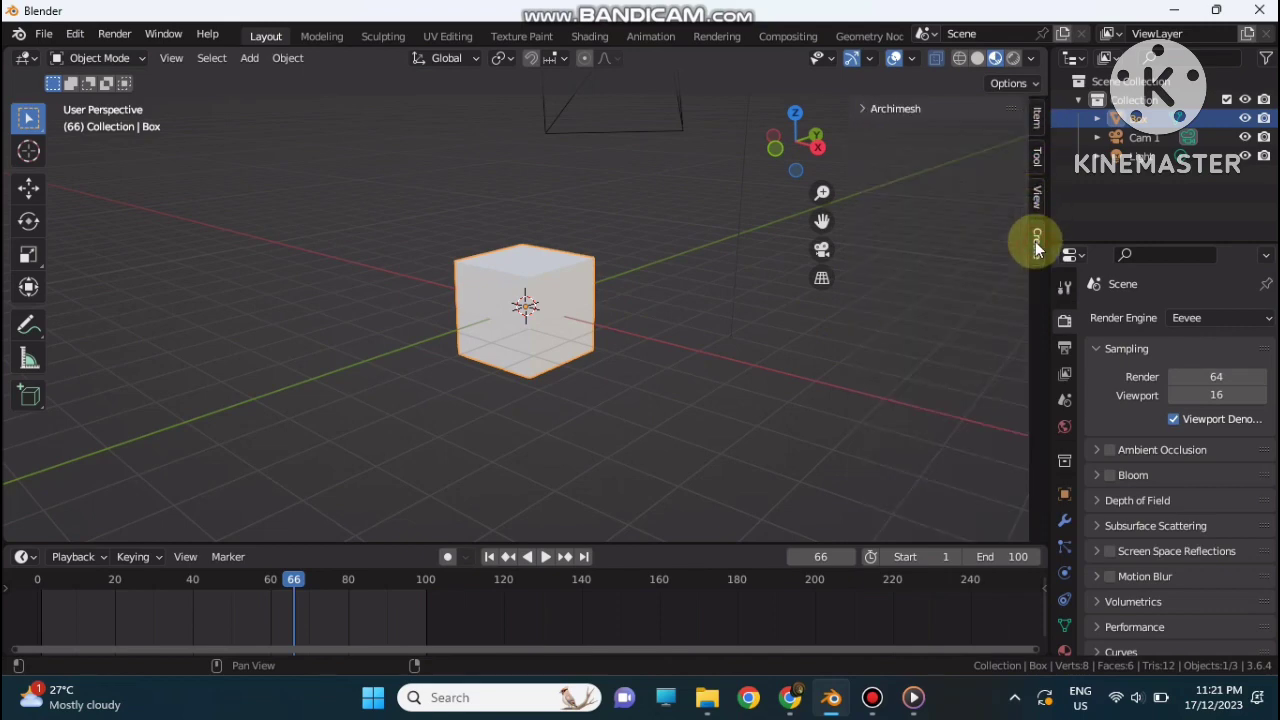